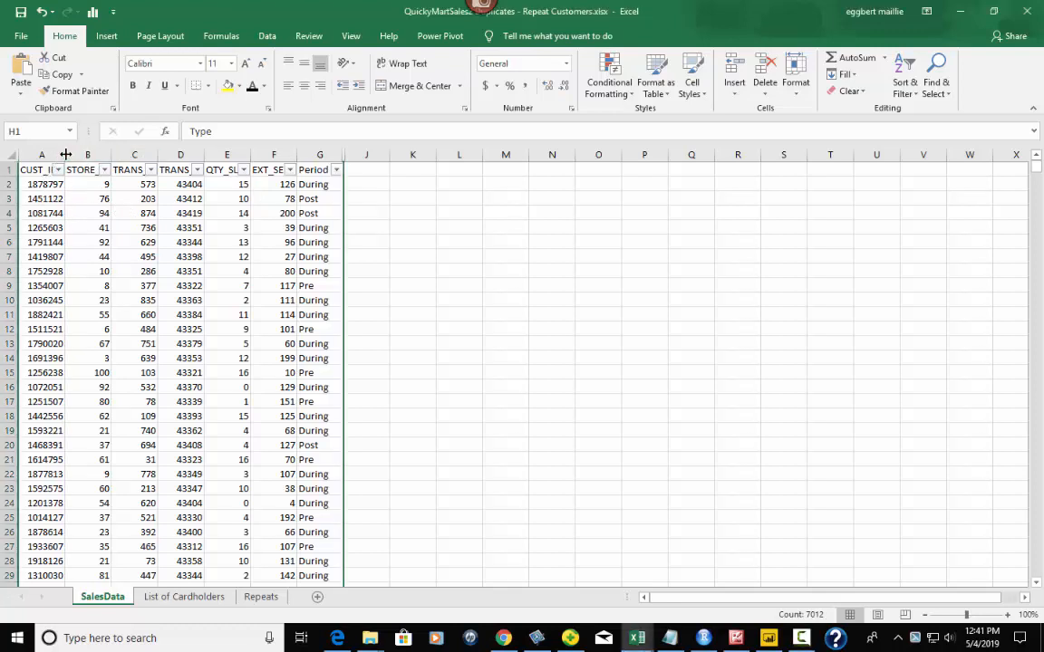
- Widen column A on SalesData until the CUST_ID header is fully readable
{"action": "left_click_drag", "start_coordinate": [65, 155], "coordinate": [77, 155]}
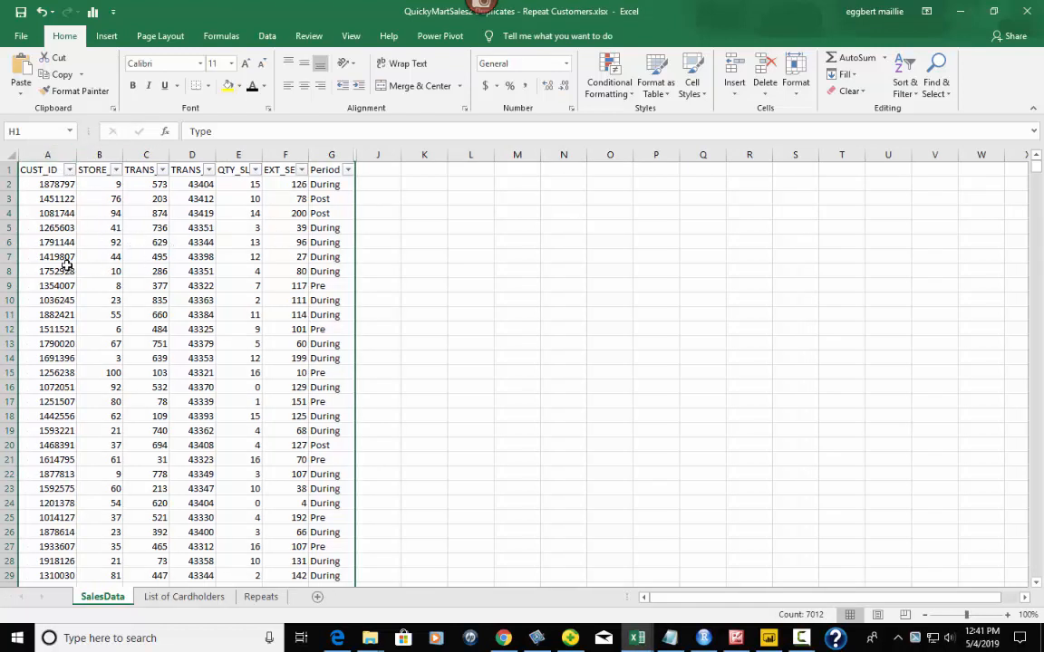
- Copy the CUST_ID cells from A1 through row 3506, then go to List of Cardholders
{"action": "left_click", "coordinate": [40, 173]}
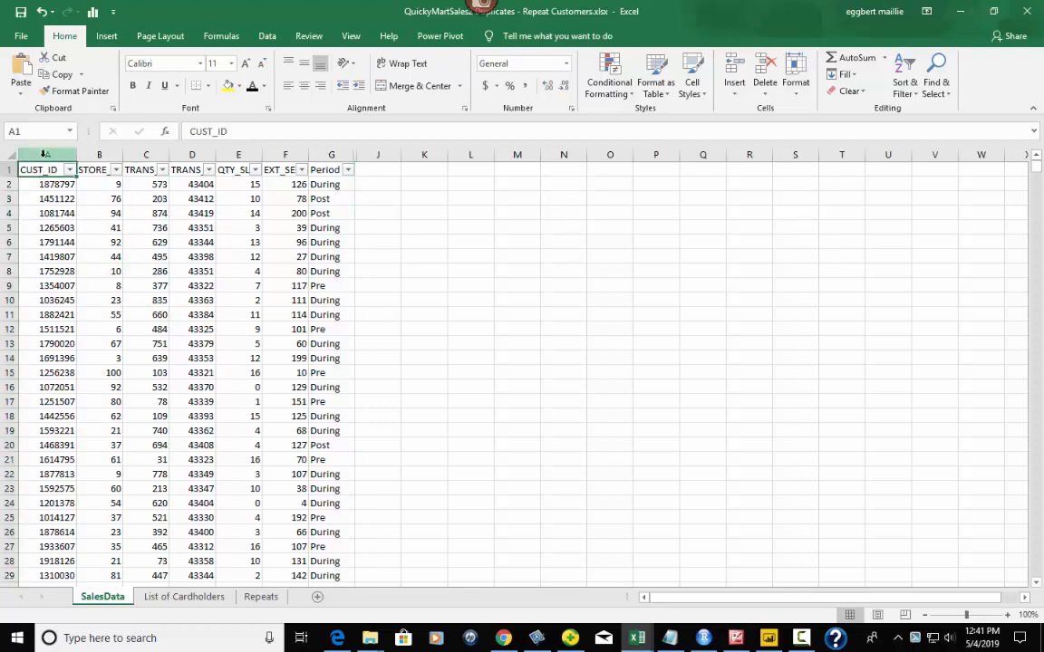
{"action": "left_click", "coordinate": [42, 156]}
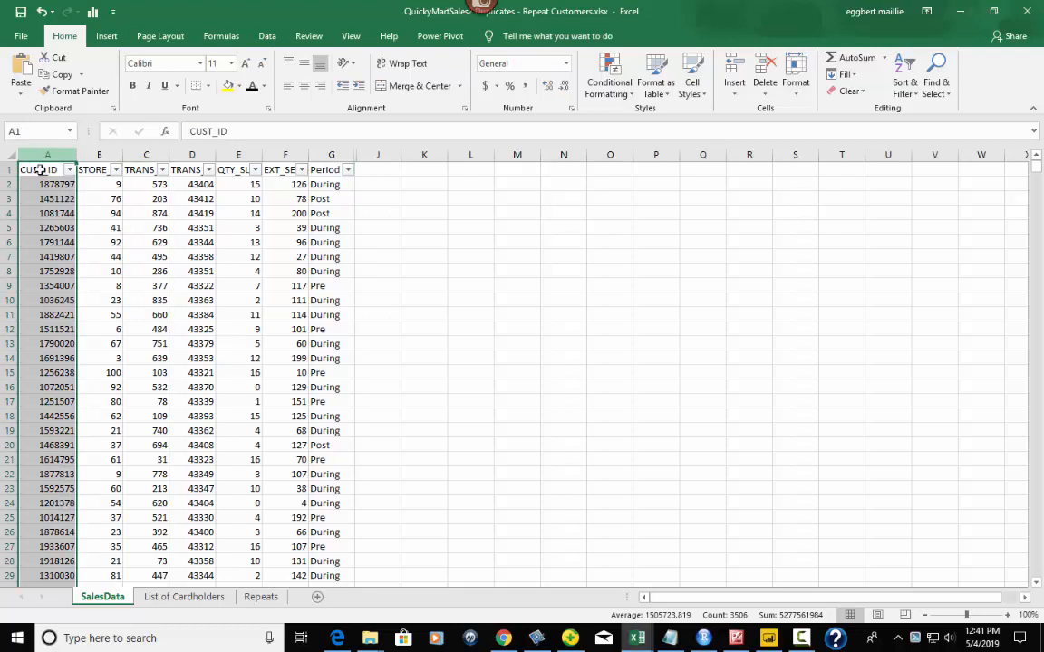
{"action": "left_click", "coordinate": [36, 169]}
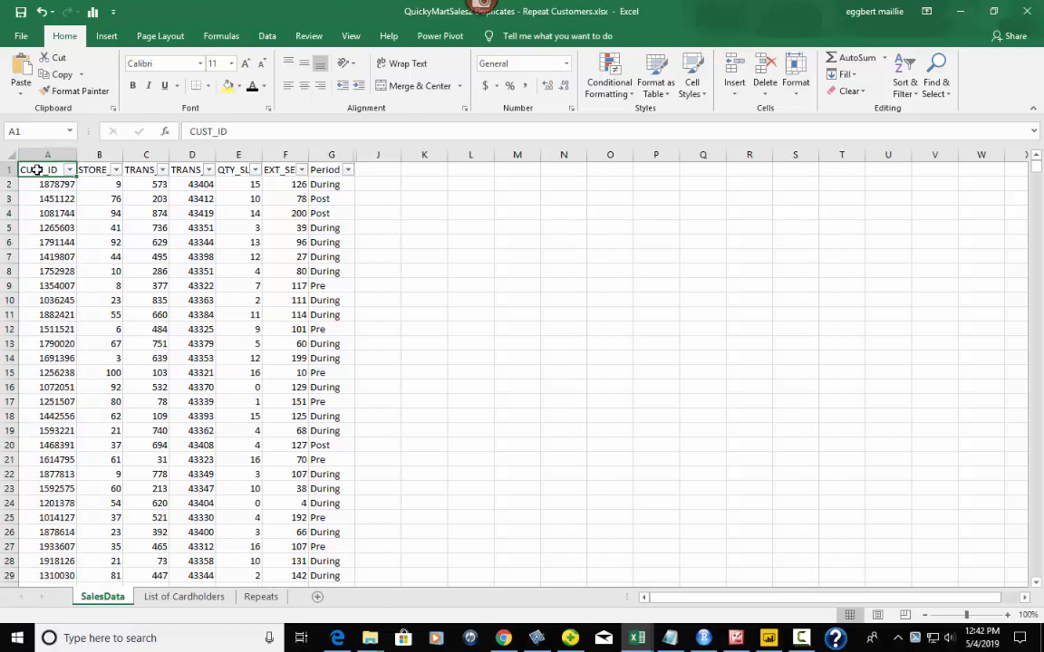
{"action": "key", "text": "ctrl+shift+Down"}
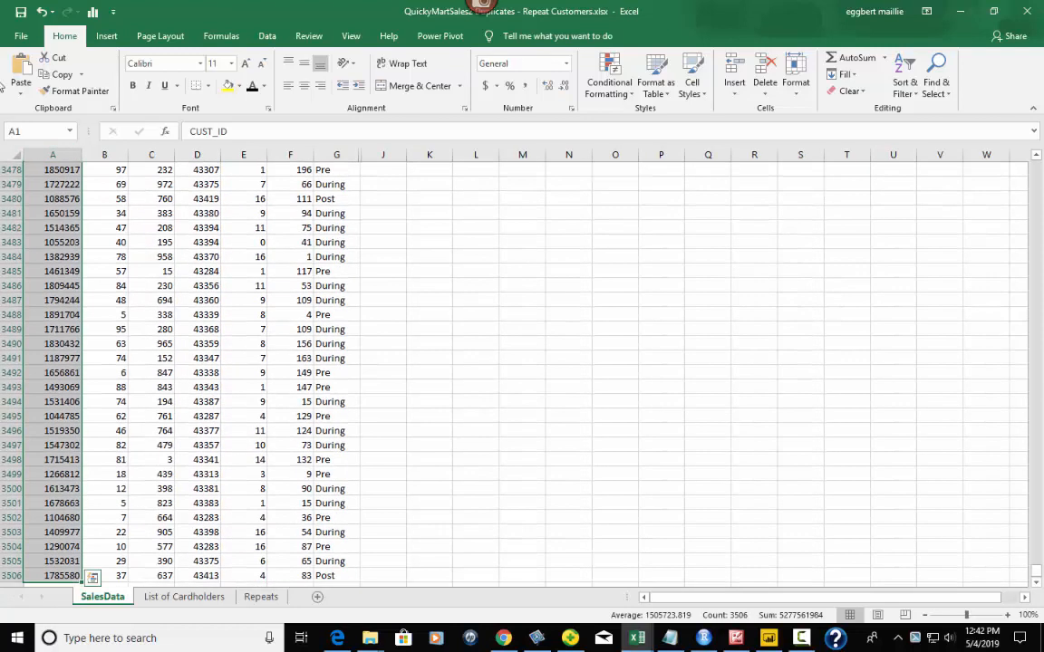
{"action": "right_click", "coordinate": [61, 258]}
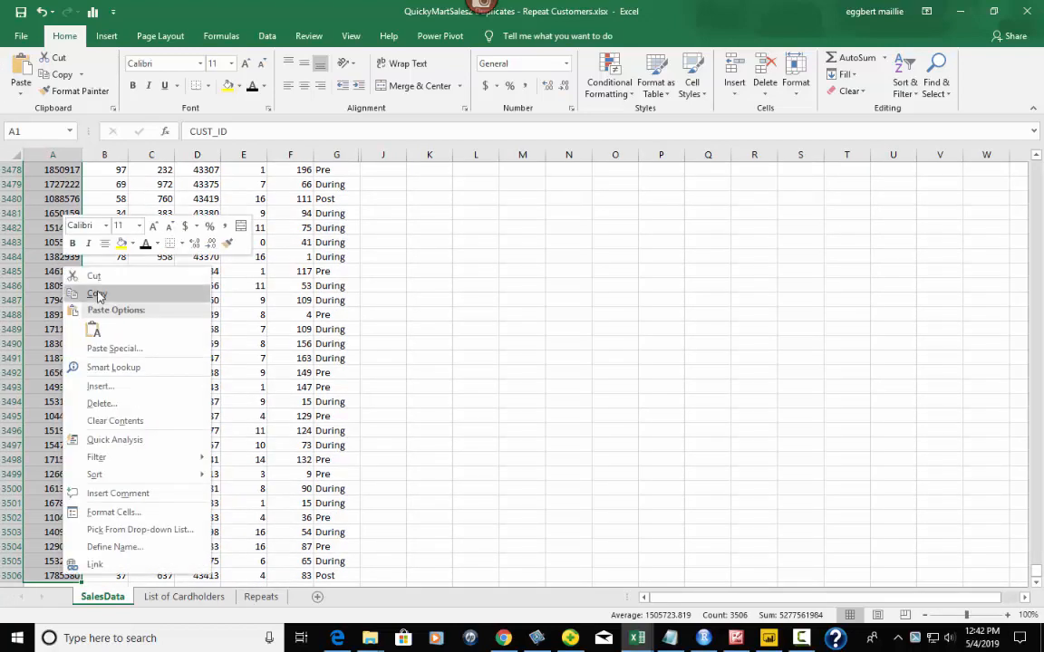
{"action": "left_click", "coordinate": [97, 296]}
{"action": "key", "text": "ctrl+BackSpace"}
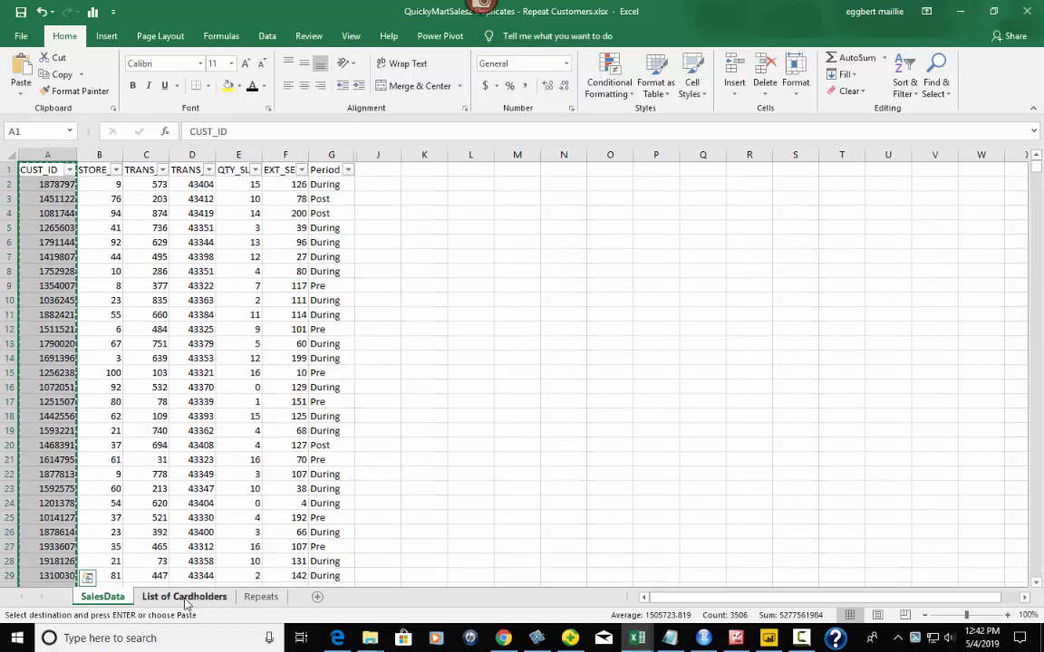
{"action": "left_click", "coordinate": [186, 597]}
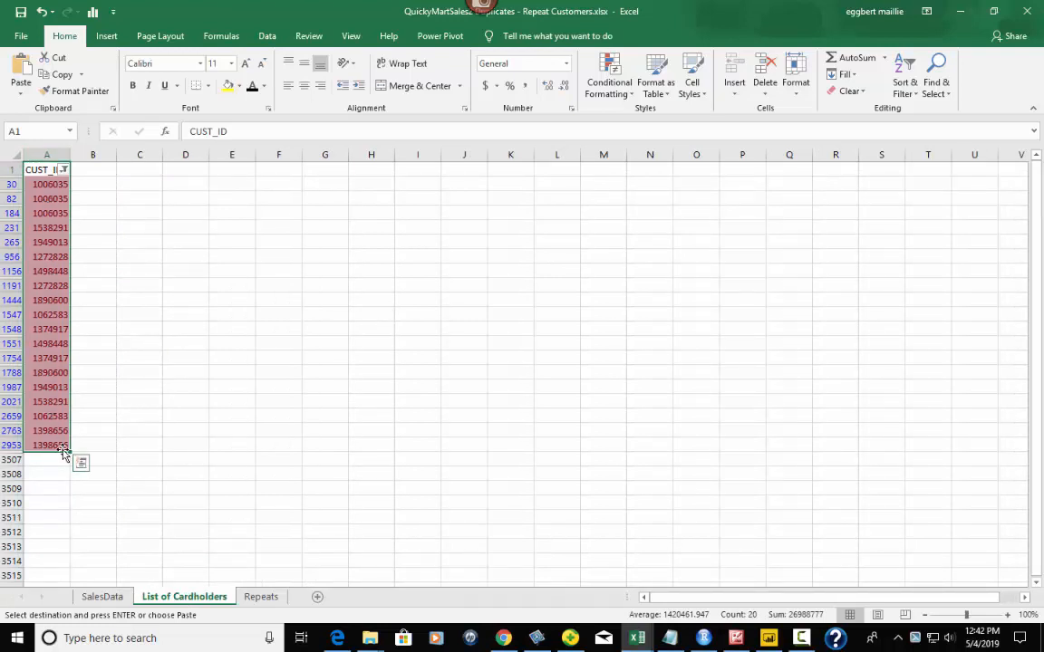
- Delete the old filtered duplicate IDs from column A on List of Cardholders
{"action": "left_click", "coordinate": [99, 186]}
{"action": "left_click", "coordinate": [98, 171]}
{"action": "left_click", "coordinate": [46, 153]}
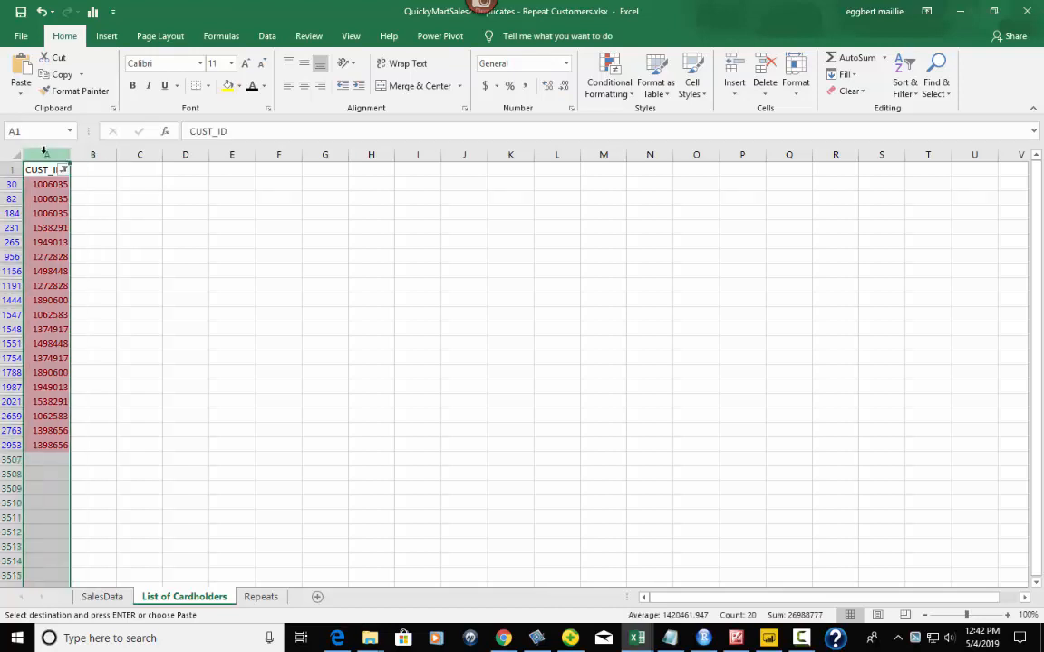
{"action": "key", "text": "Delete"}
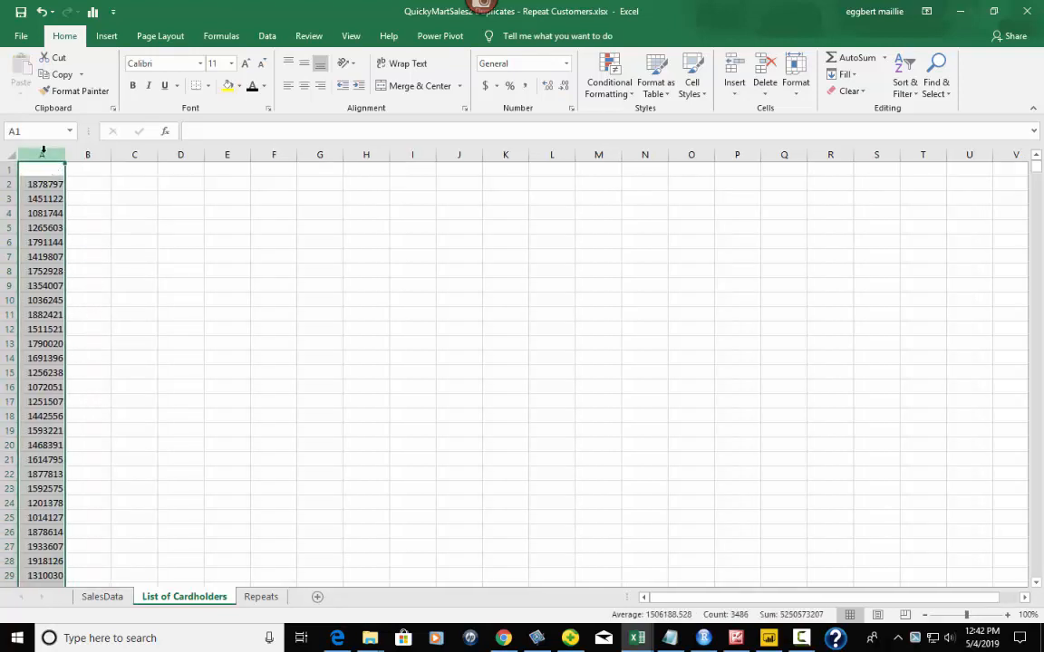
{"action": "key", "text": "Delete"}
{"action": "left_click", "coordinate": [114, 240]}
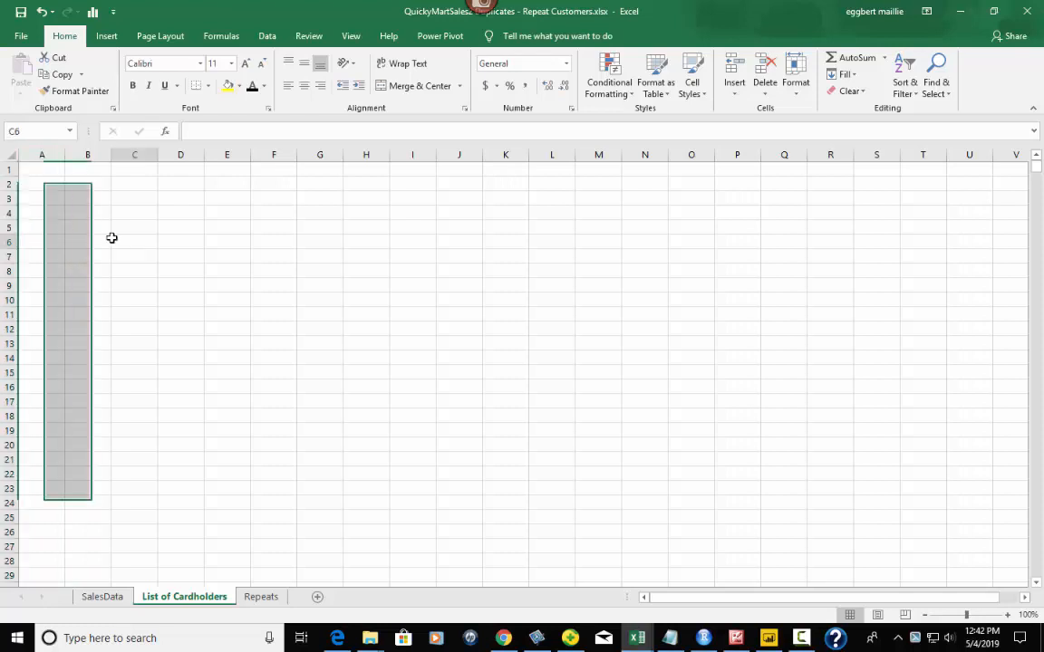
- Copy the CUST_ID column from SalesData and paste it as values into A1 of List of Cardholders
{"action": "left_click", "coordinate": [102, 597]}
{"action": "right_click", "coordinate": [55, 392]}
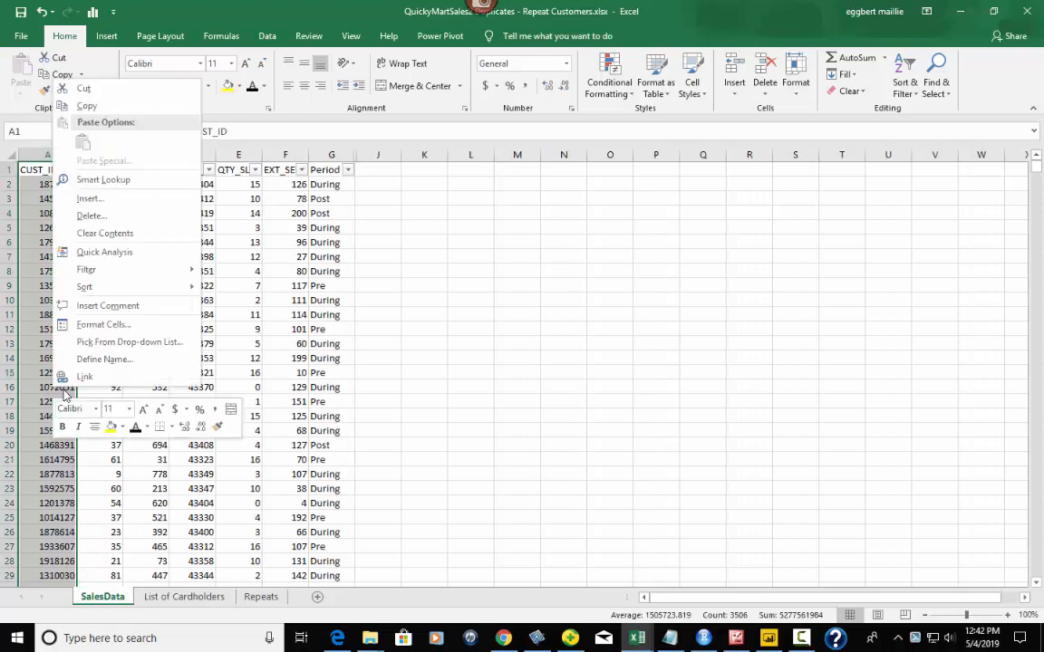
{"action": "left_click", "coordinate": [86, 106]}
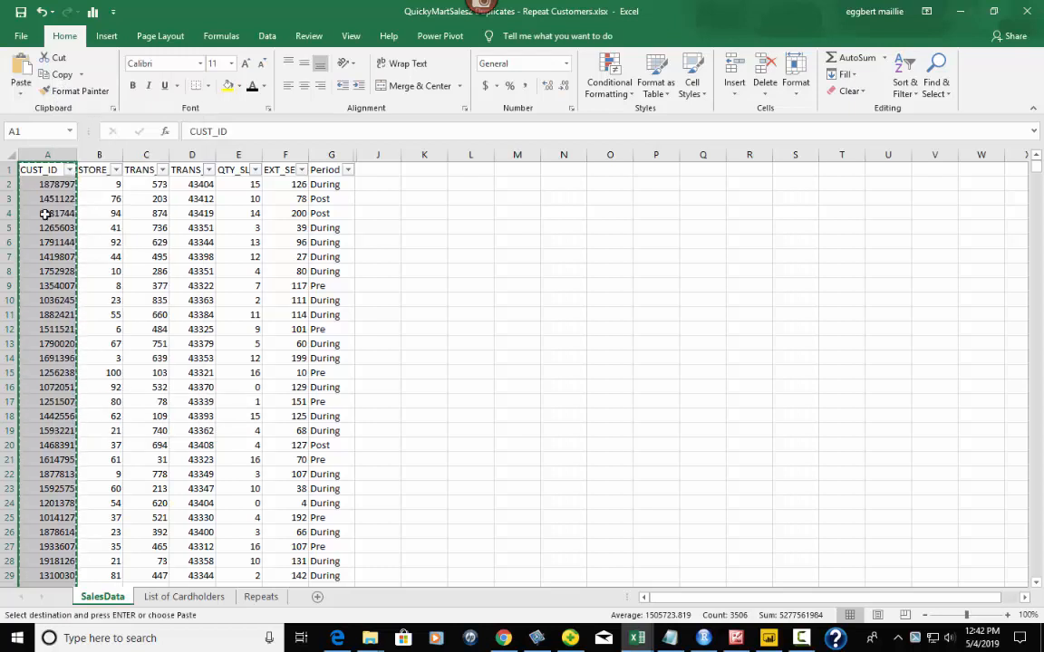
{"action": "left_click", "coordinate": [176, 596]}
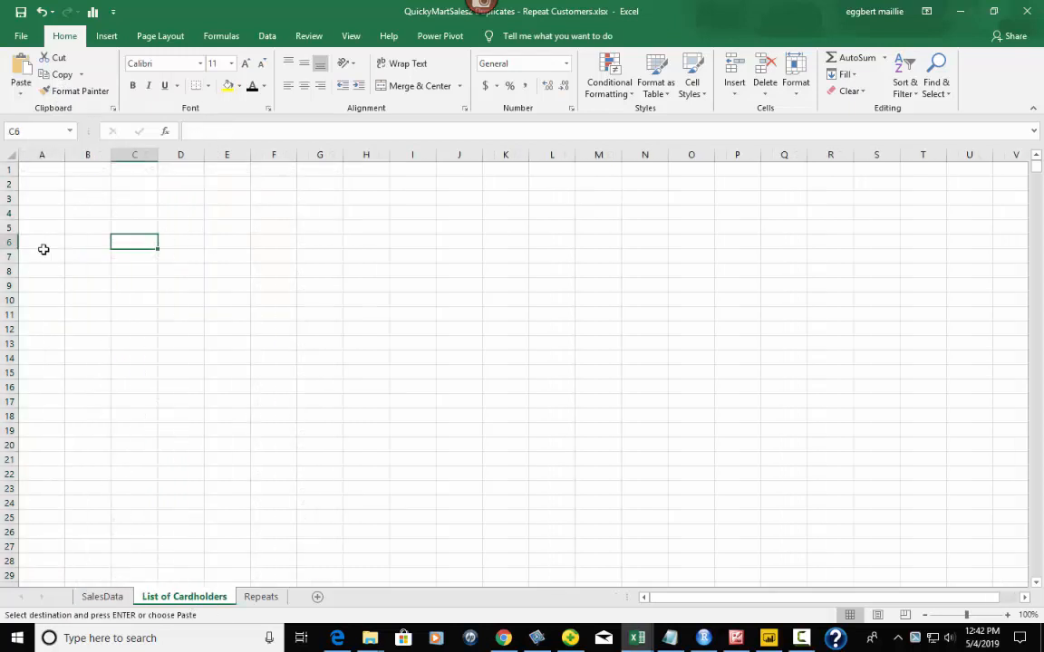
{"action": "right_click", "coordinate": [38, 172]}
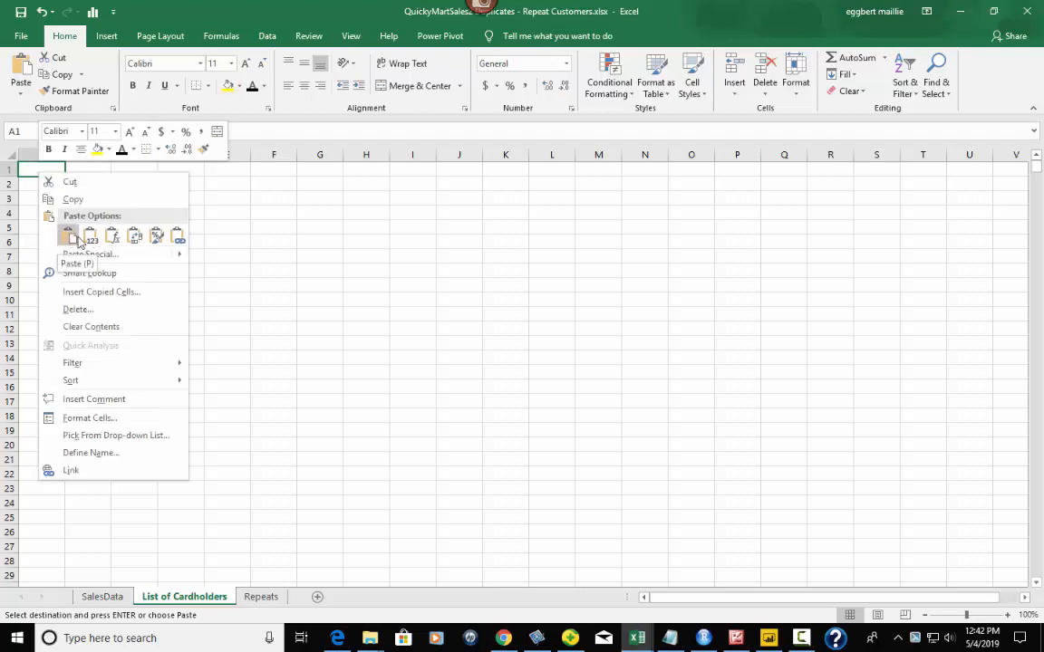
{"action": "left_click", "coordinate": [92, 236]}
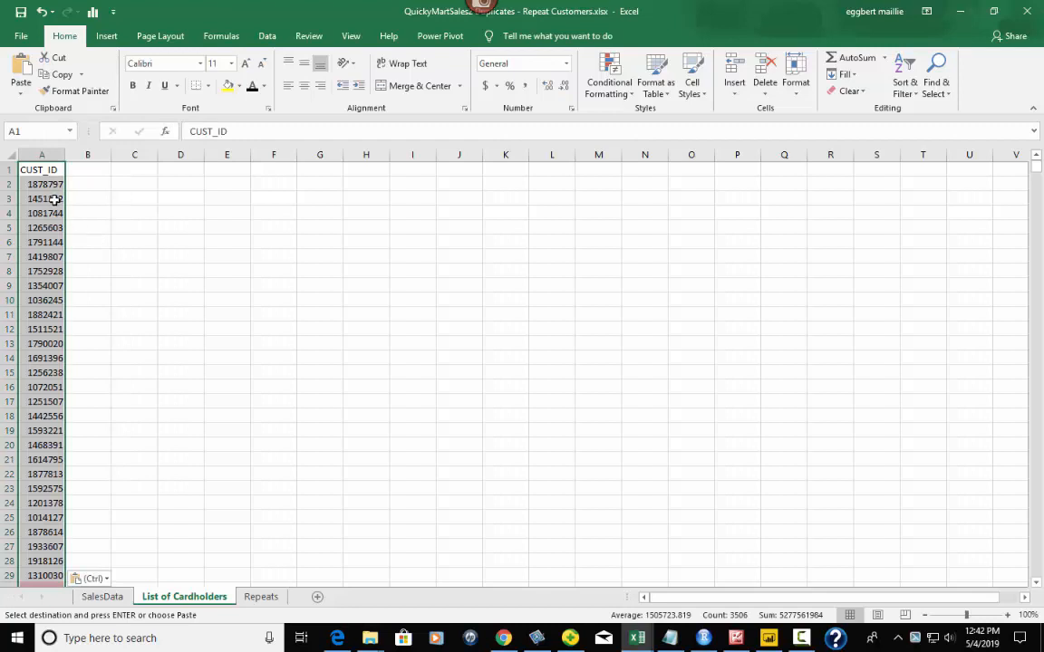
- Clear conditional formatting rules from the entire List of Cardholders sheet
{"action": "scroll", "coordinate": [147, 335], "scroll_direction": "down", "scroll_amount": 4}
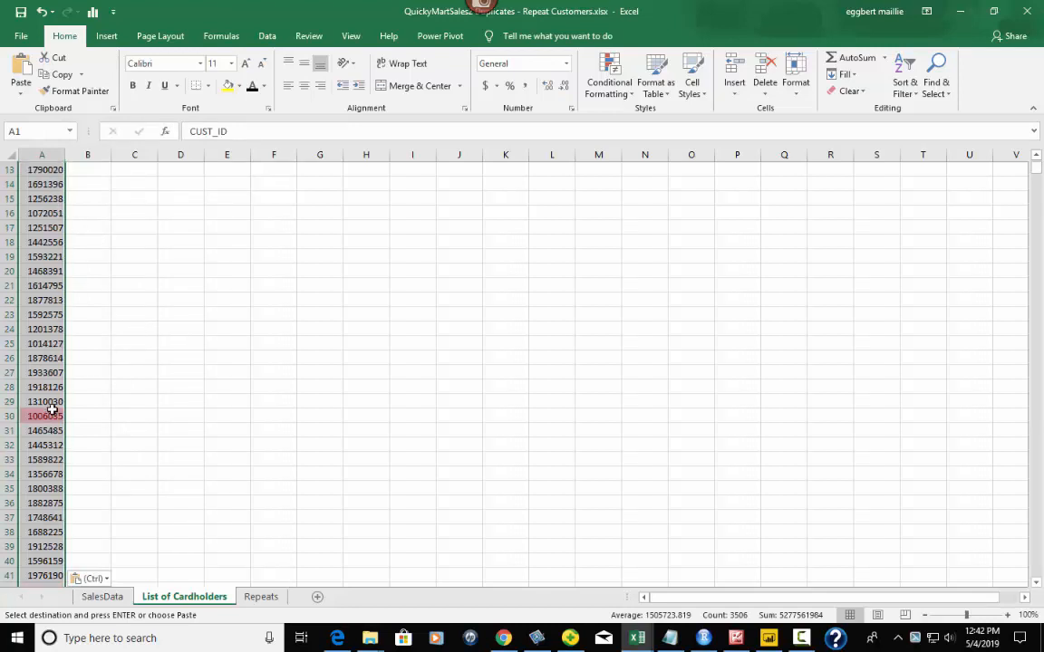
{"action": "scroll", "coordinate": [109, 394], "scroll_direction": "up", "scroll_amount": 2}
{"action": "scroll", "coordinate": [109, 394], "scroll_direction": "down", "scroll_amount": 2}
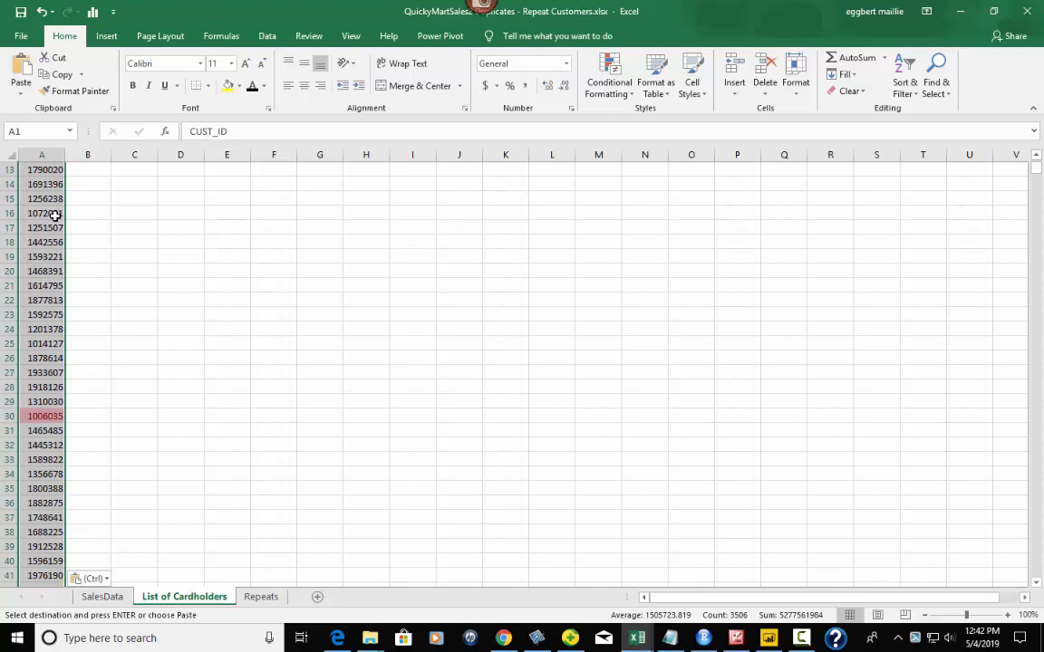
{"action": "left_click", "coordinate": [47, 154]}
{"action": "left_click", "coordinate": [614, 94]}
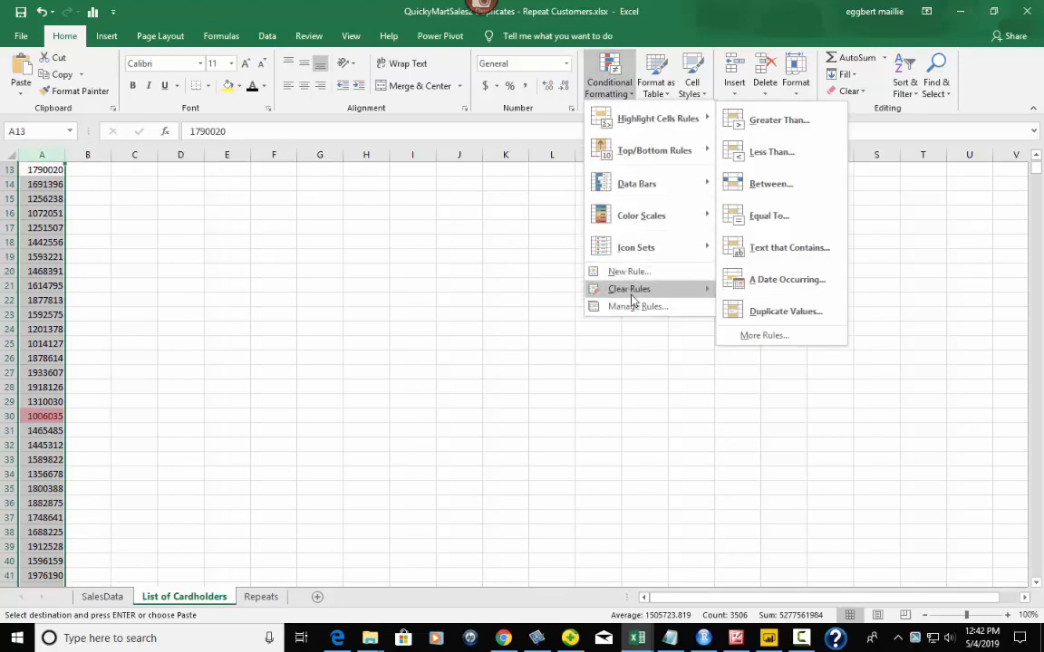
{"action": "mouse_move", "coordinate": [634, 299]}
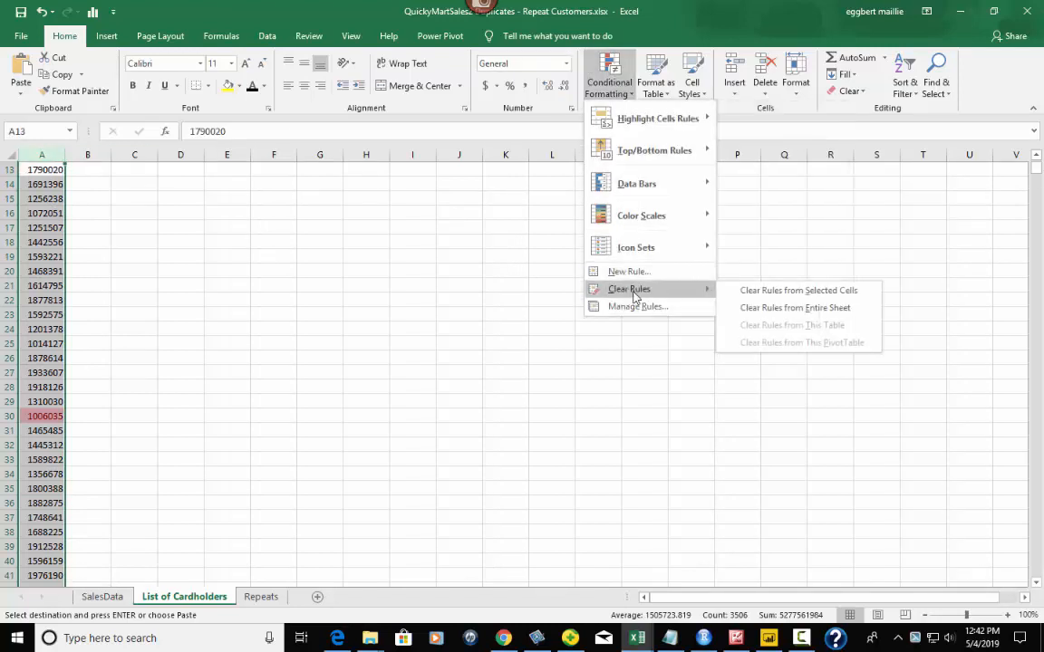
{"action": "left_click", "coordinate": [800, 295]}
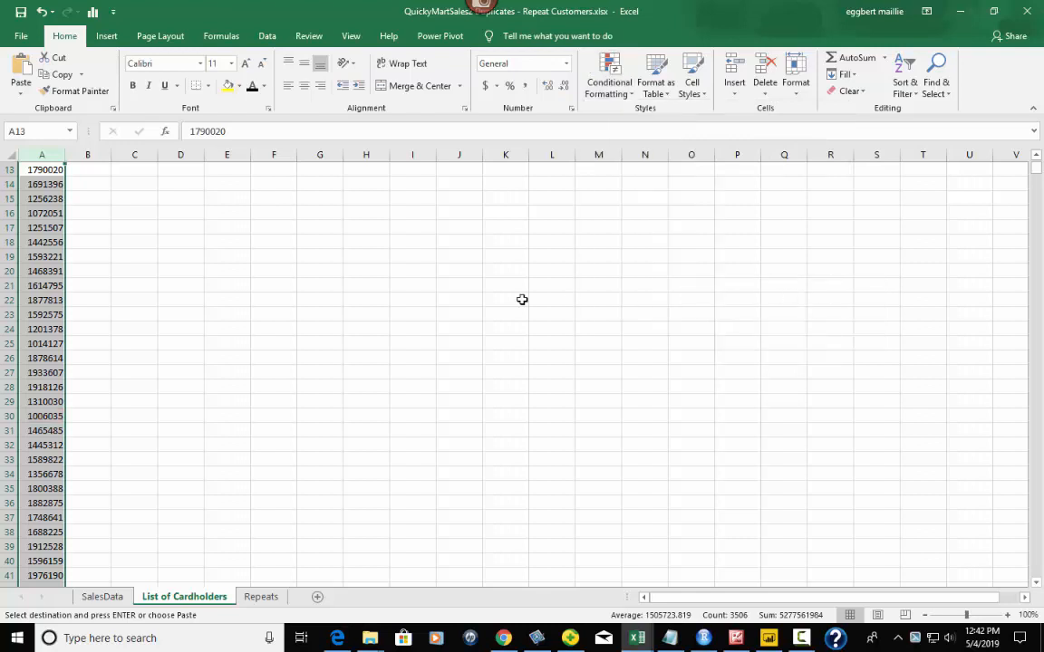
{"action": "left_click", "coordinate": [142, 327]}
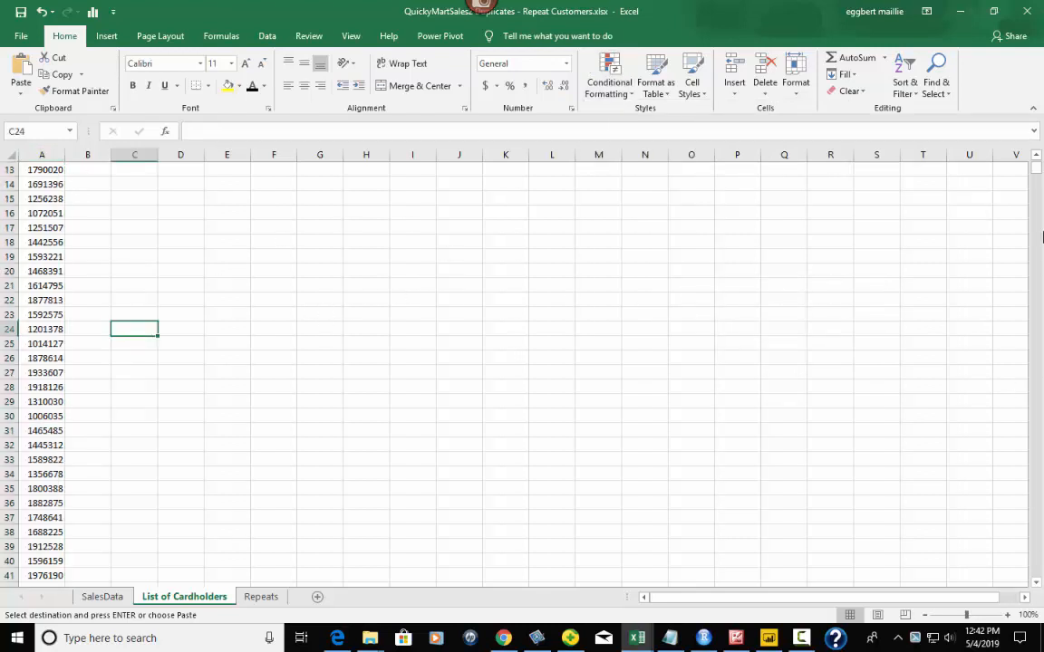
{"action": "left_click_drag", "start_coordinate": [1039, 168], "coordinate": [1038, 160]}
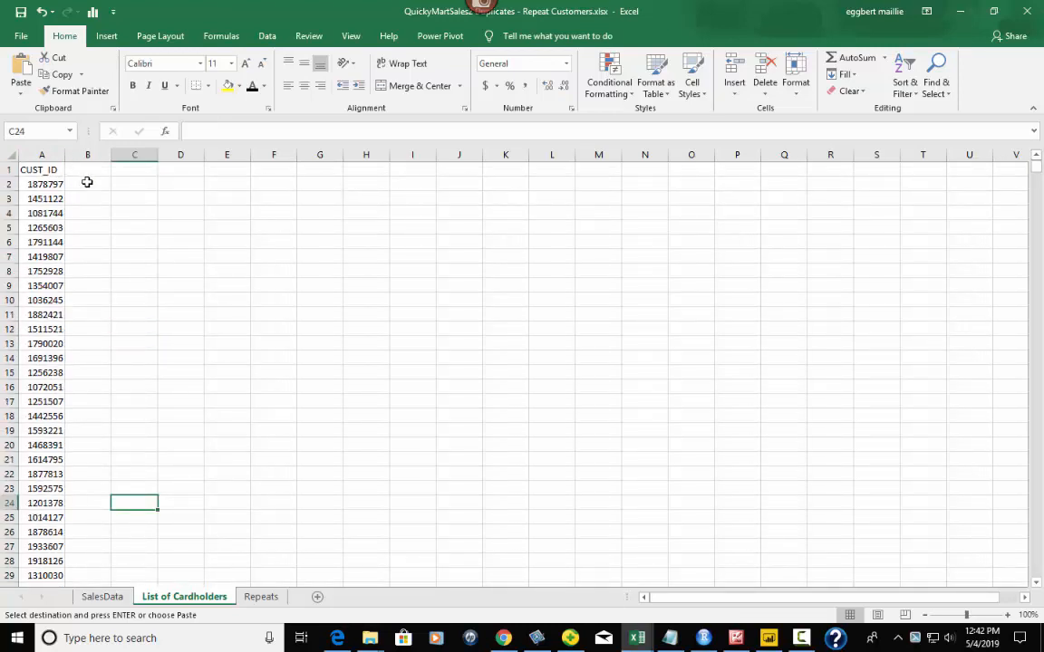
- Apply Duplicate Values highlighting with Light Red Fill and Dark Red Text to the IDs in A1:A3506
{"action": "left_click_drag", "start_coordinate": [1038, 166], "coordinate": [1042, 107]}
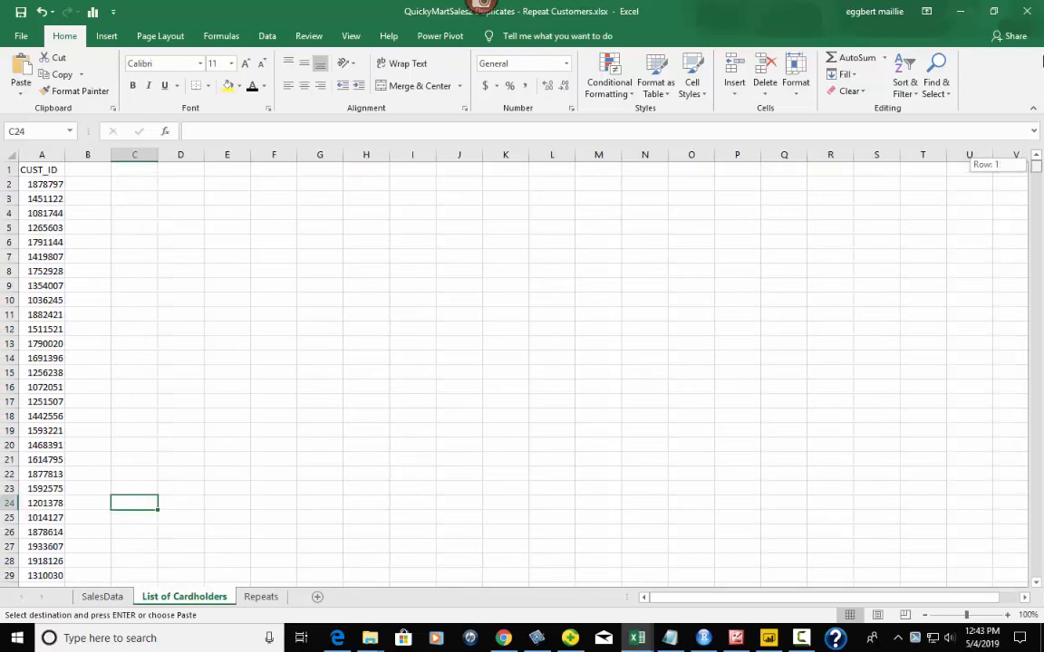
{"action": "left_click", "coordinate": [44, 155]}
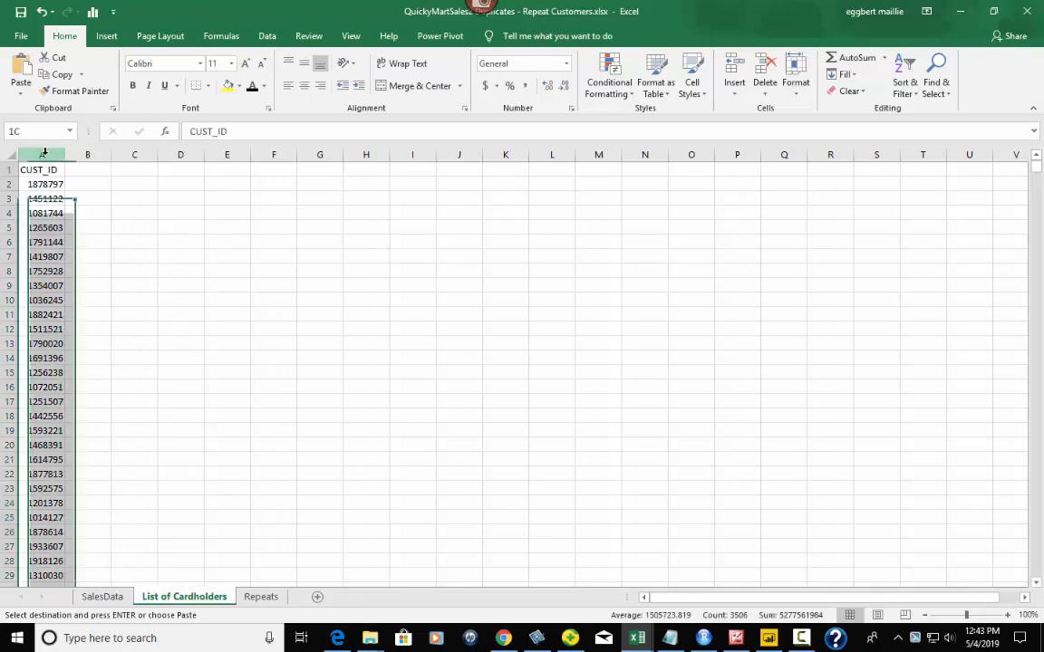
{"action": "left_click", "coordinate": [40, 170]}
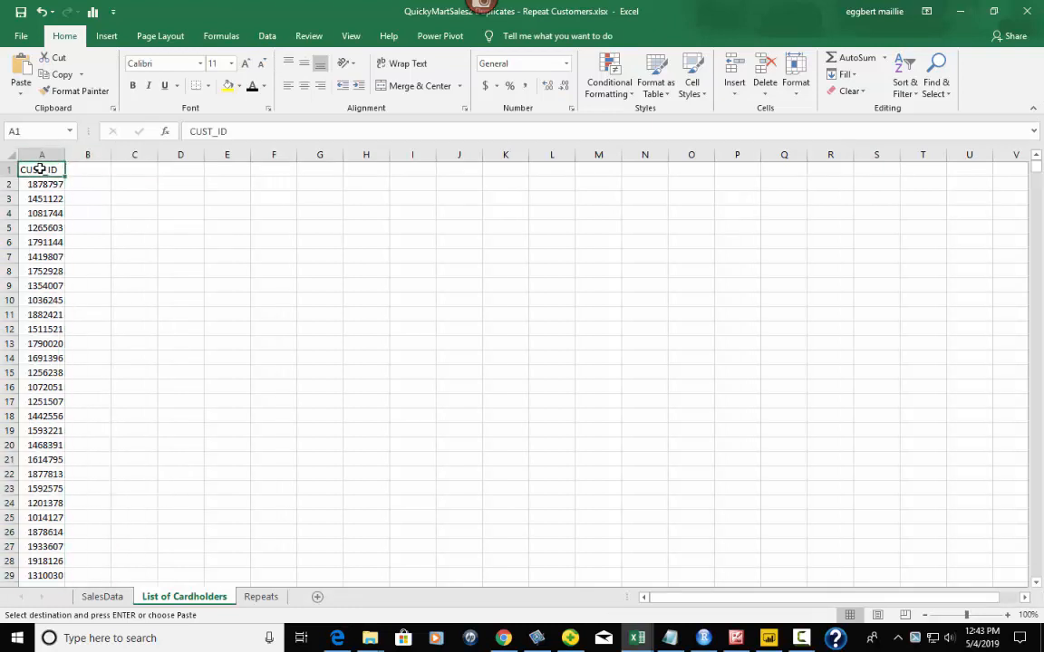
{"action": "key", "text": "ctrl+shift+Down"}
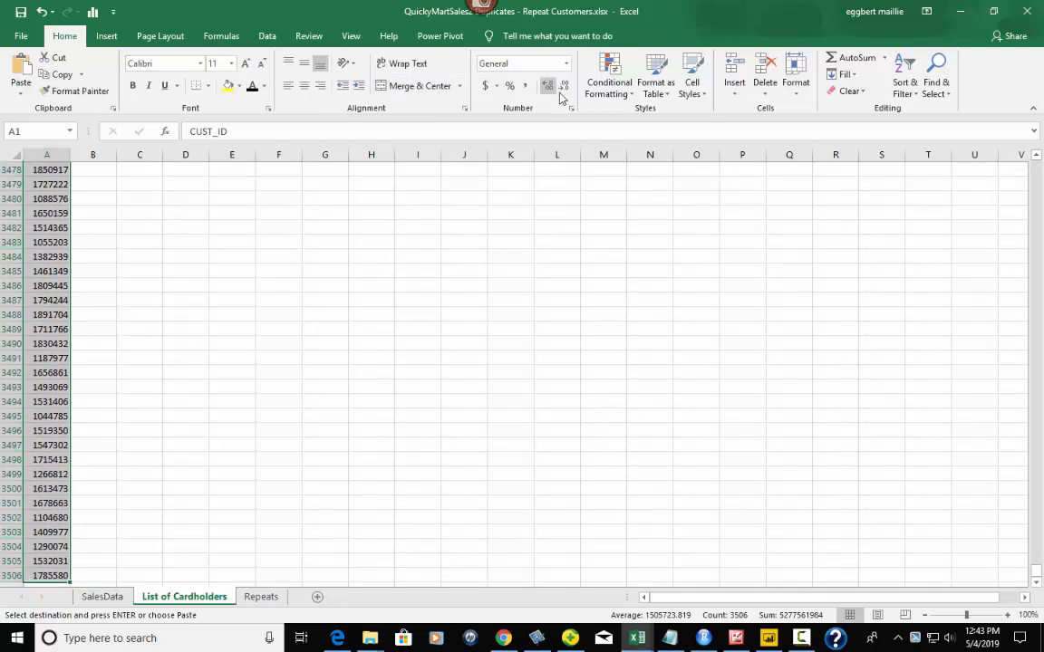
{"action": "left_click", "coordinate": [614, 87]}
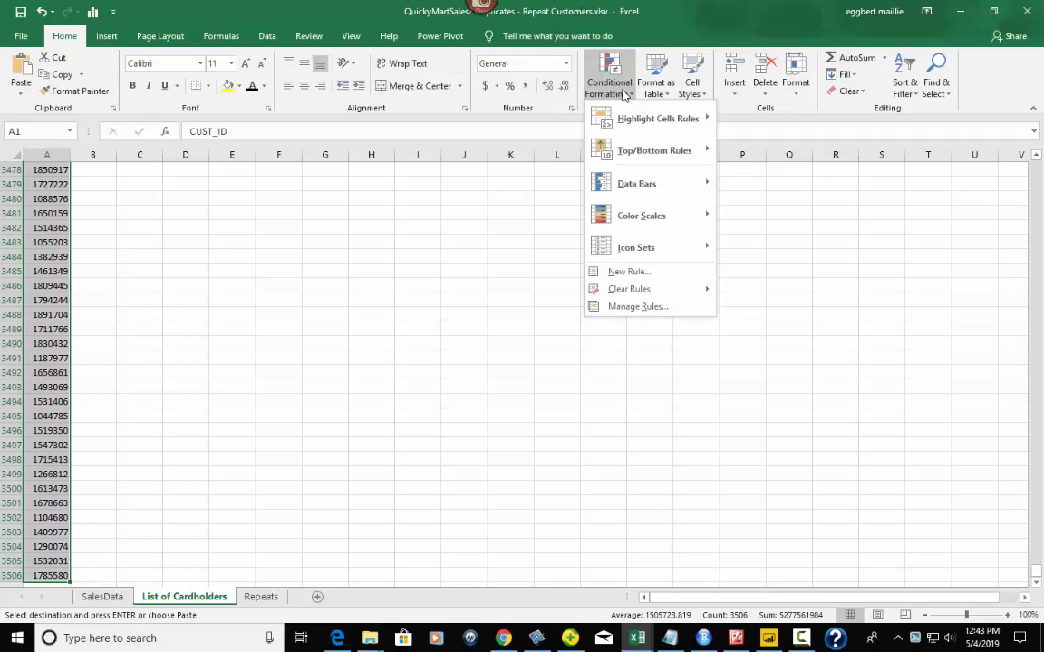
{"action": "mouse_move", "coordinate": [643, 118]}
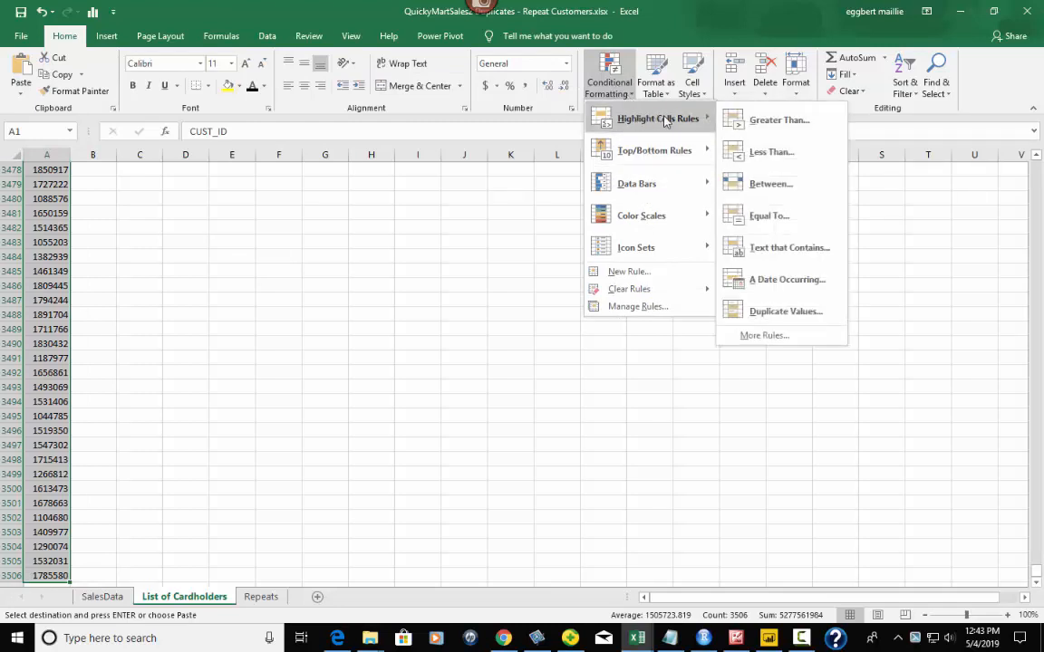
{"action": "left_click", "coordinate": [761, 311]}
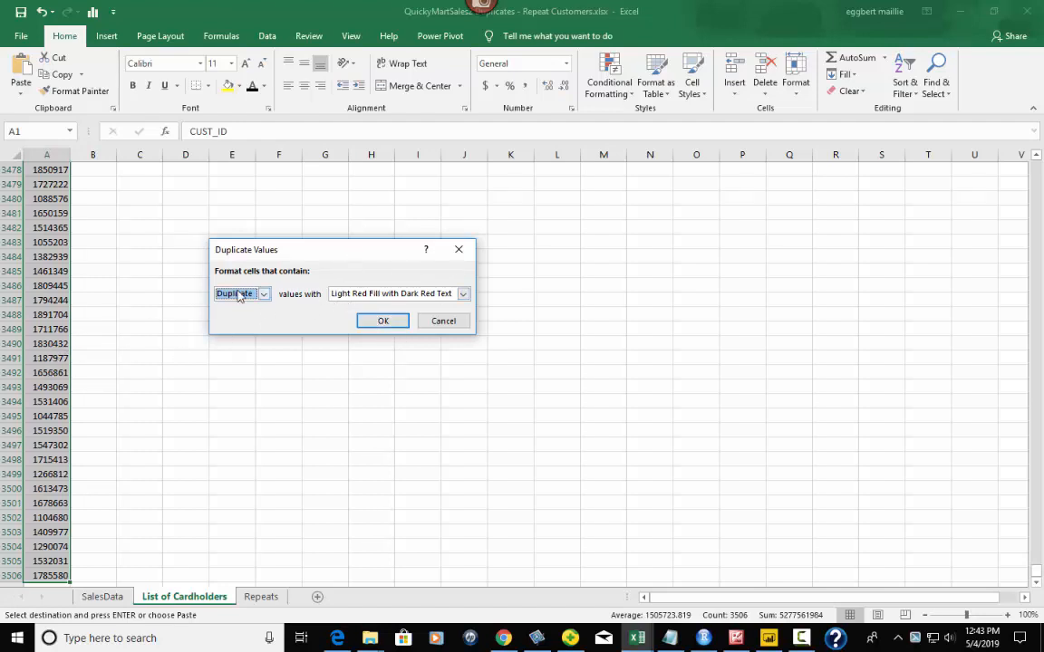
{"action": "left_click", "coordinate": [381, 322]}
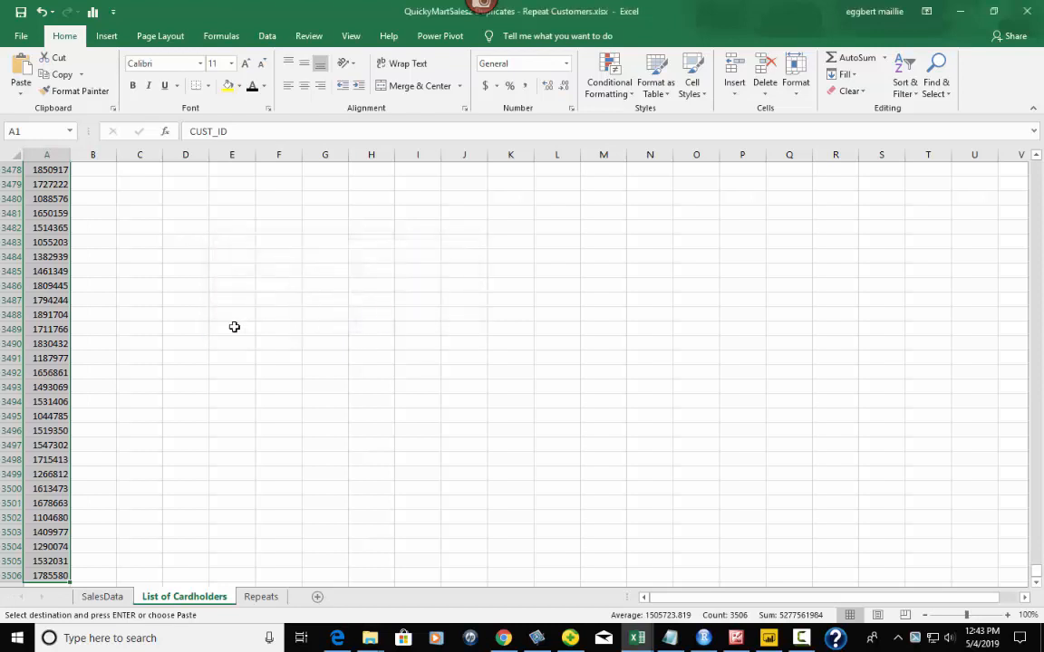
{"action": "left_click", "coordinate": [136, 210]}
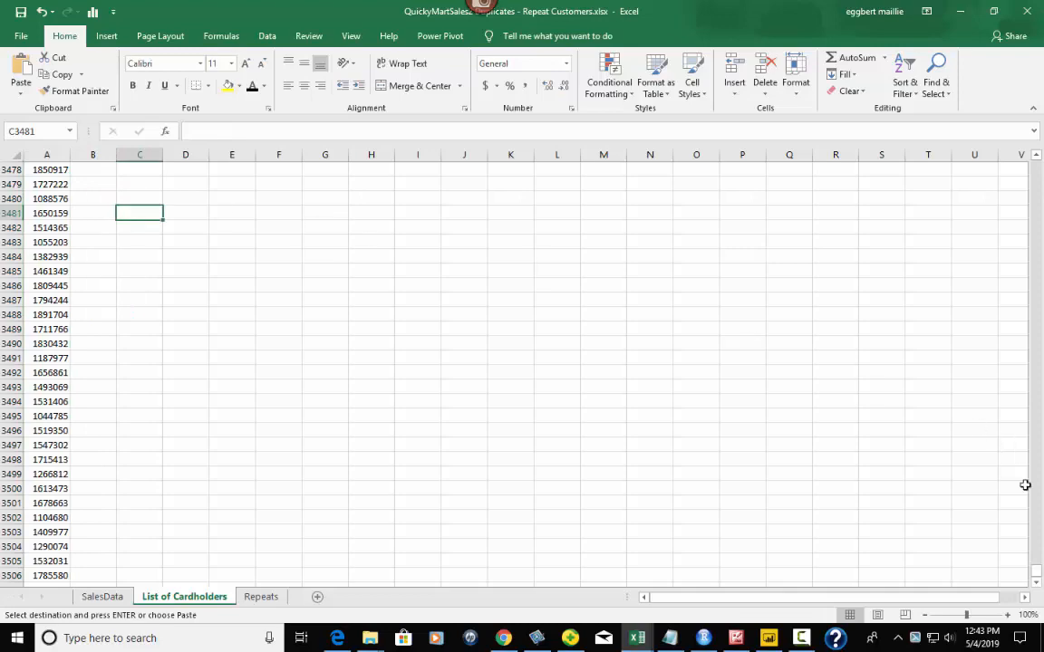
{"action": "left_click_drag", "start_coordinate": [1035, 573], "coordinate": [1038, 163]}
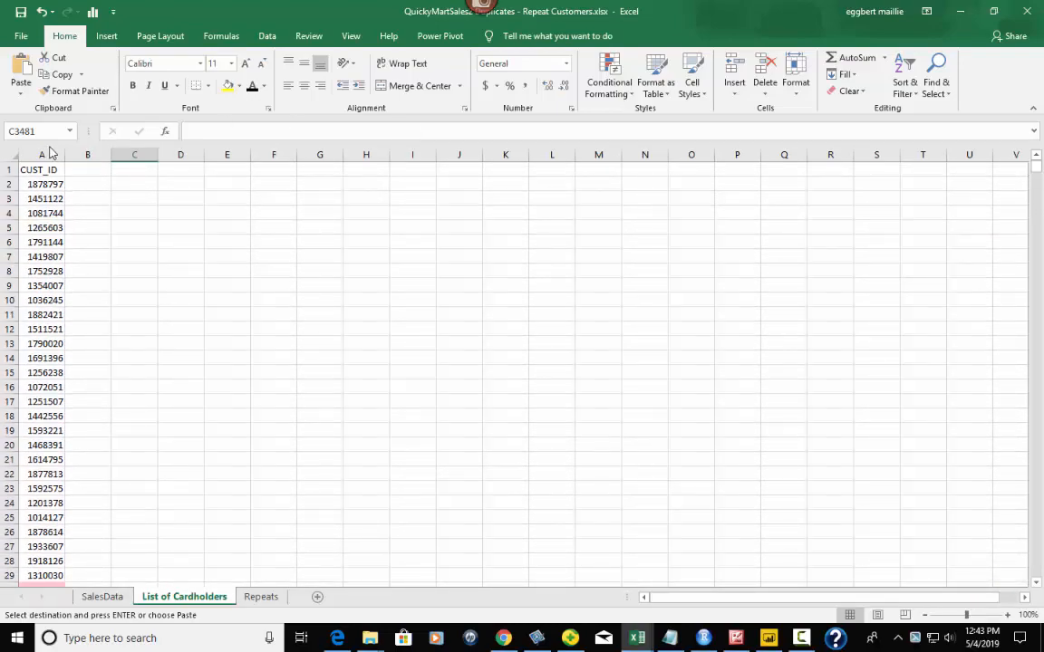
{"action": "left_click", "coordinate": [40, 186]}
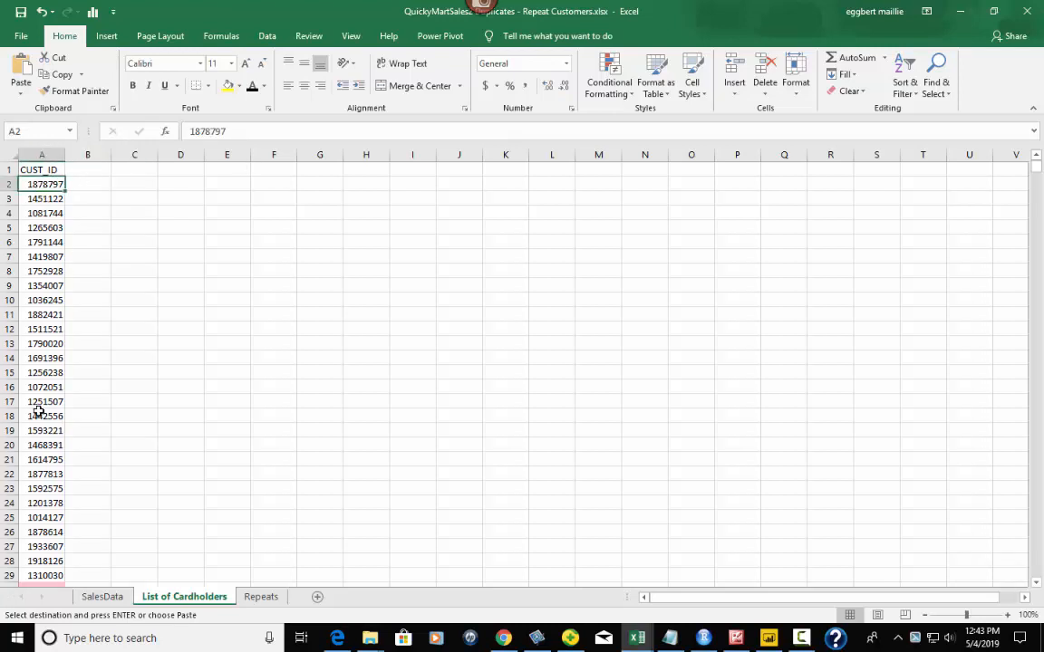
- Turn on filtering for the CUST_ID list
{"action": "left_click", "coordinate": [42, 345]}
{"action": "left_click", "coordinate": [47, 253]}
{"action": "left_click", "coordinate": [40, 188]}
{"action": "left_click", "coordinate": [904, 79]}
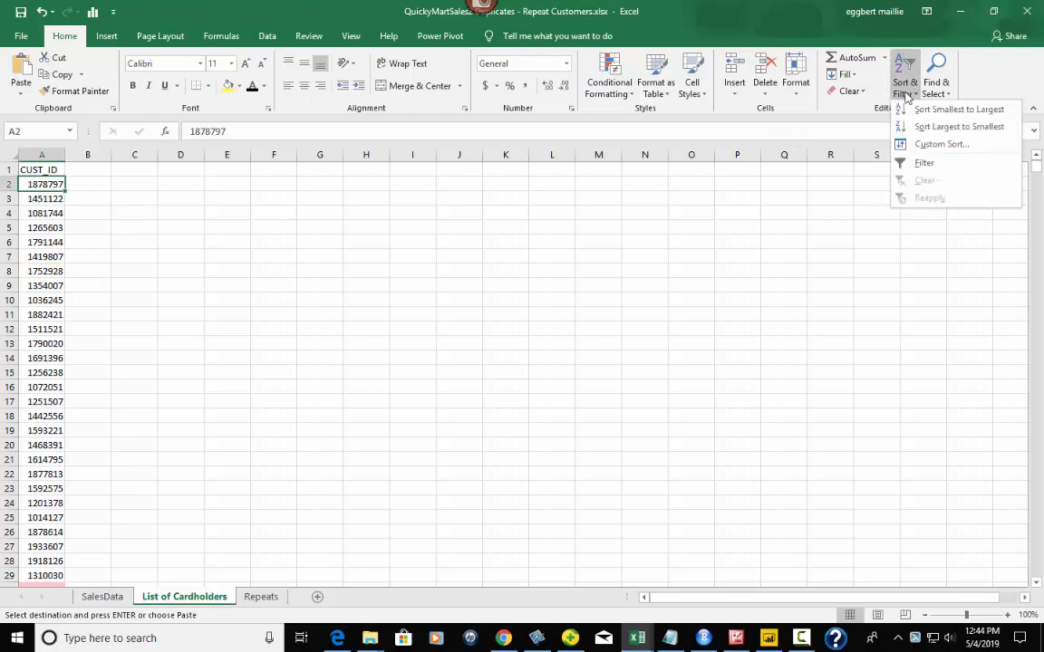
{"action": "left_click", "coordinate": [918, 166]}
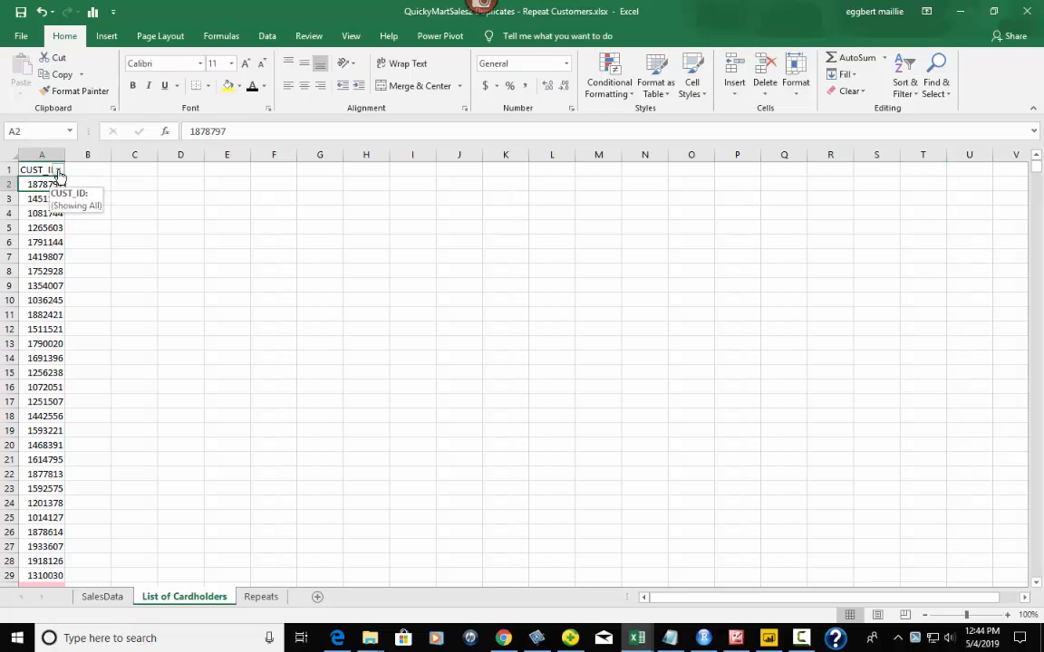
- Filter CUST_ID by the pink cell colour to show only the duplicate IDs
{"action": "left_click", "coordinate": [58, 170]}
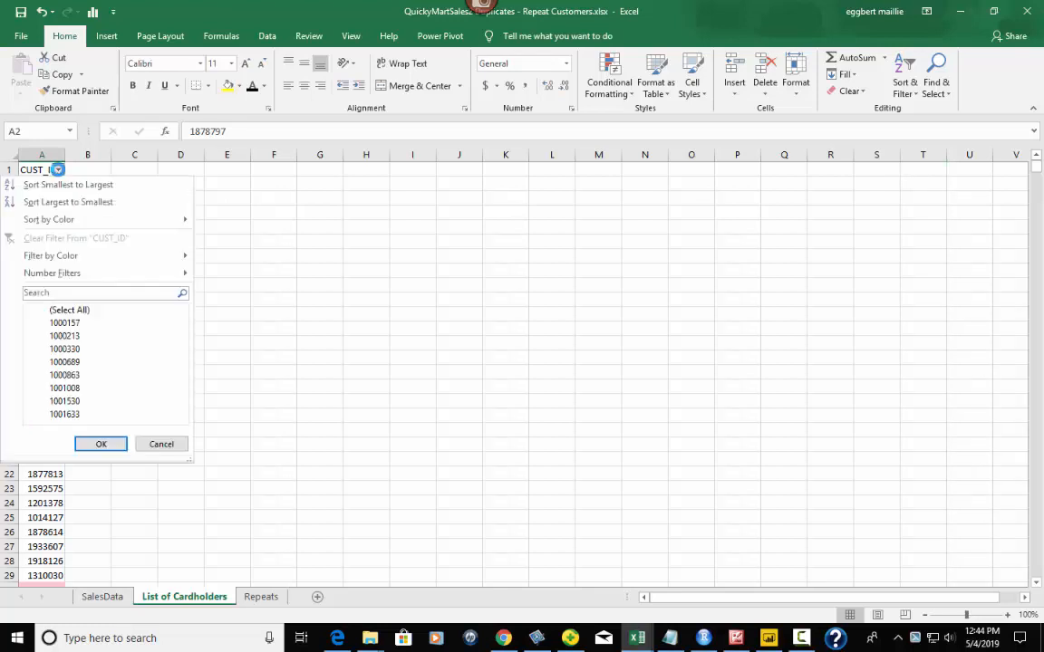
{"action": "mouse_move", "coordinate": [48, 257]}
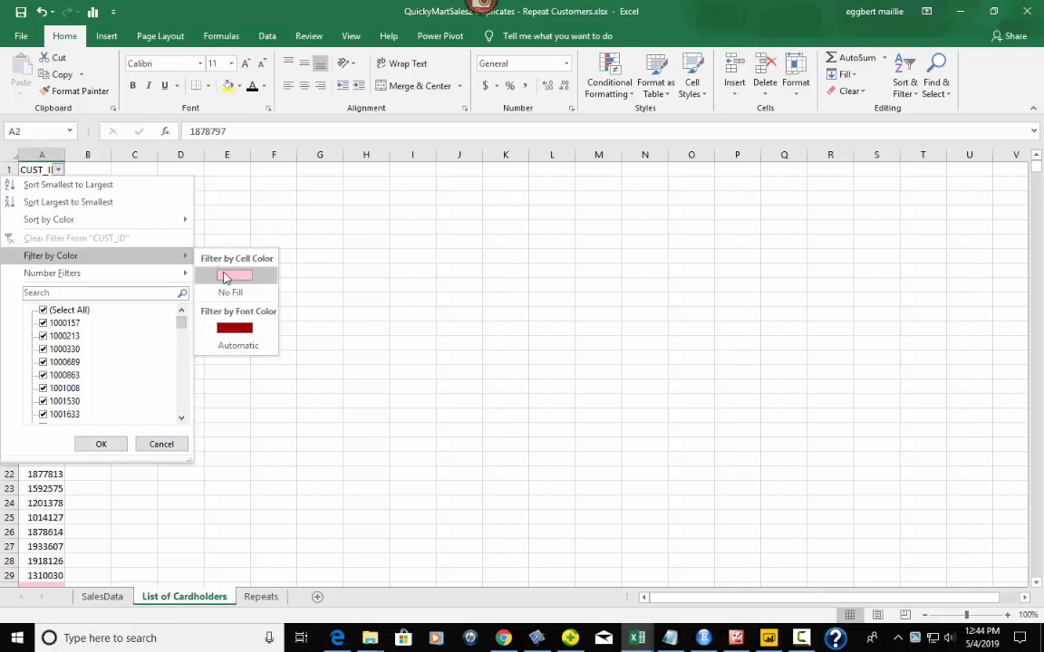
{"action": "left_click", "coordinate": [227, 276]}
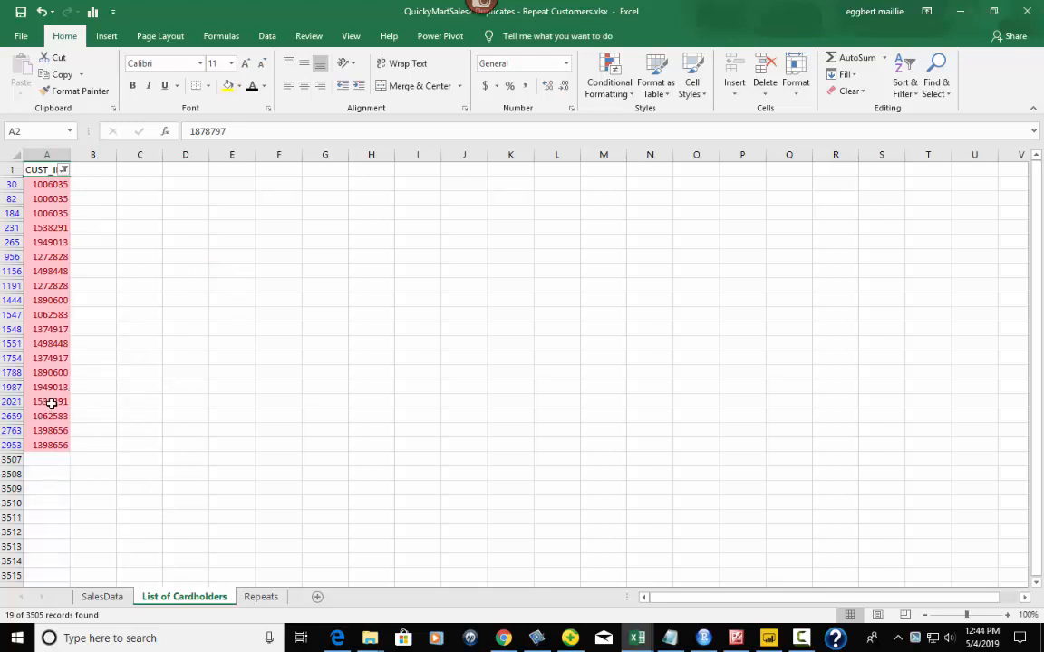
{"action": "left_click", "coordinate": [55, 184]}
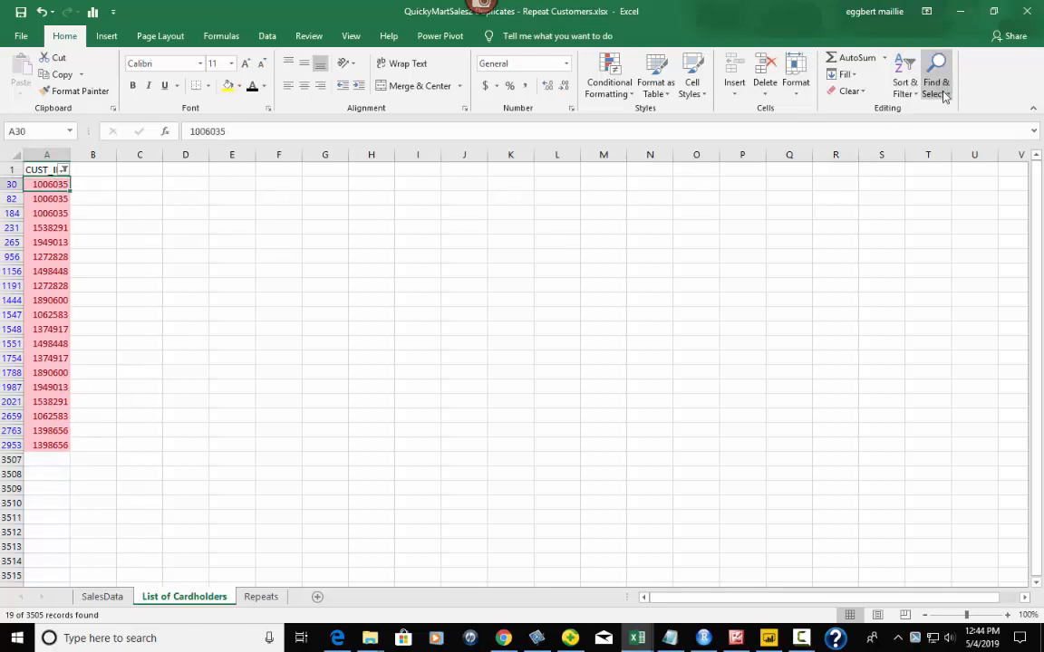
- Sort the 19 filtered repeat IDs smallest to largest, then select them in column A
{"action": "left_click", "coordinate": [904, 89]}
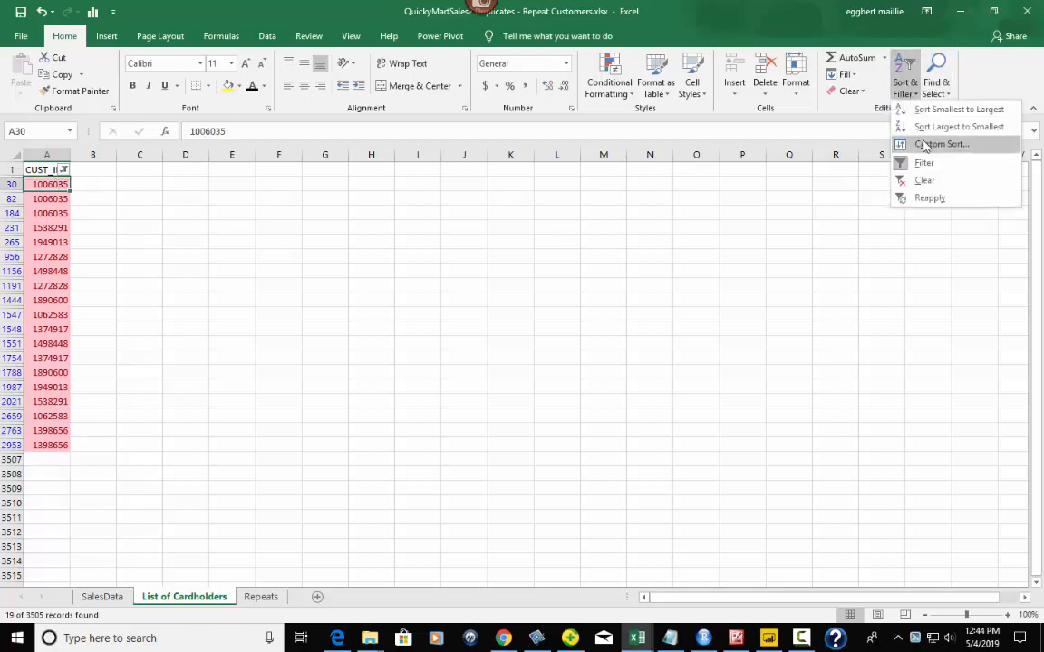
{"action": "left_click", "coordinate": [943, 110]}
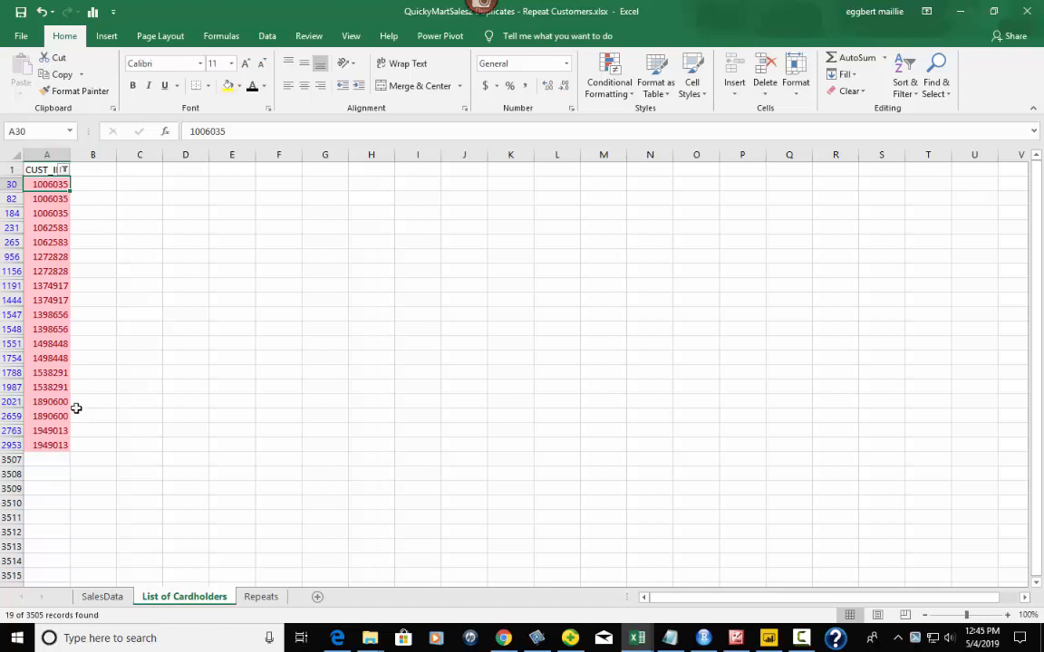
{"action": "left_click", "coordinate": [53, 198]}
{"action": "left_click", "coordinate": [53, 213]}
{"action": "left_click", "coordinate": [53, 227]}
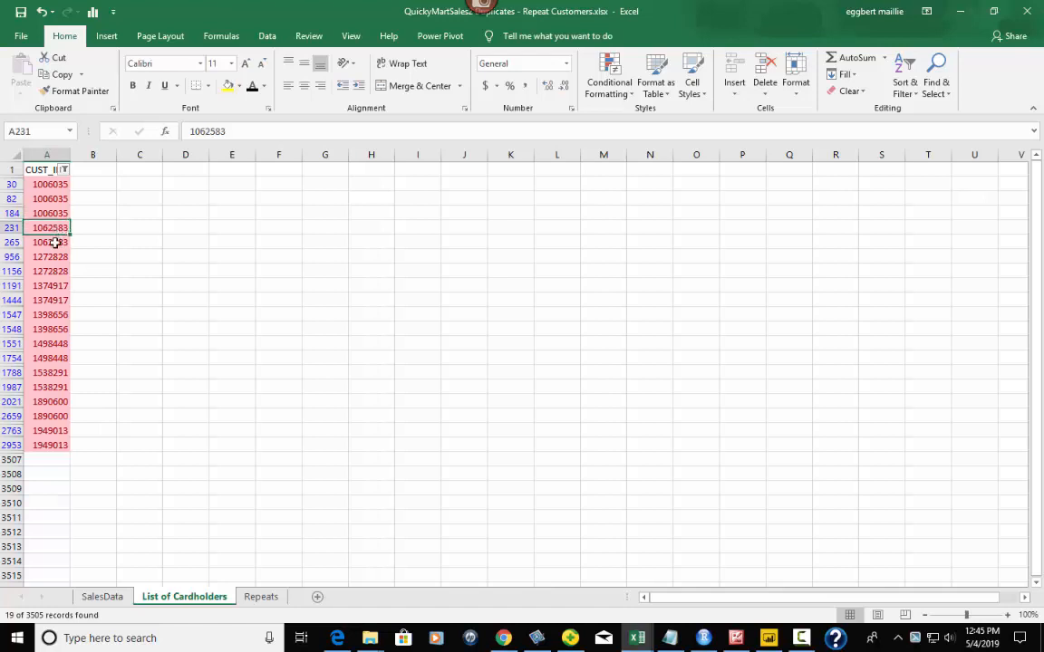
{"action": "left_click_drag", "start_coordinate": [52, 183], "coordinate": [46, 445]}
- Copy the selected duplicate IDs and clear the old contents of columns A and B on Repeats
{"action": "right_click", "coordinate": [47, 388]}
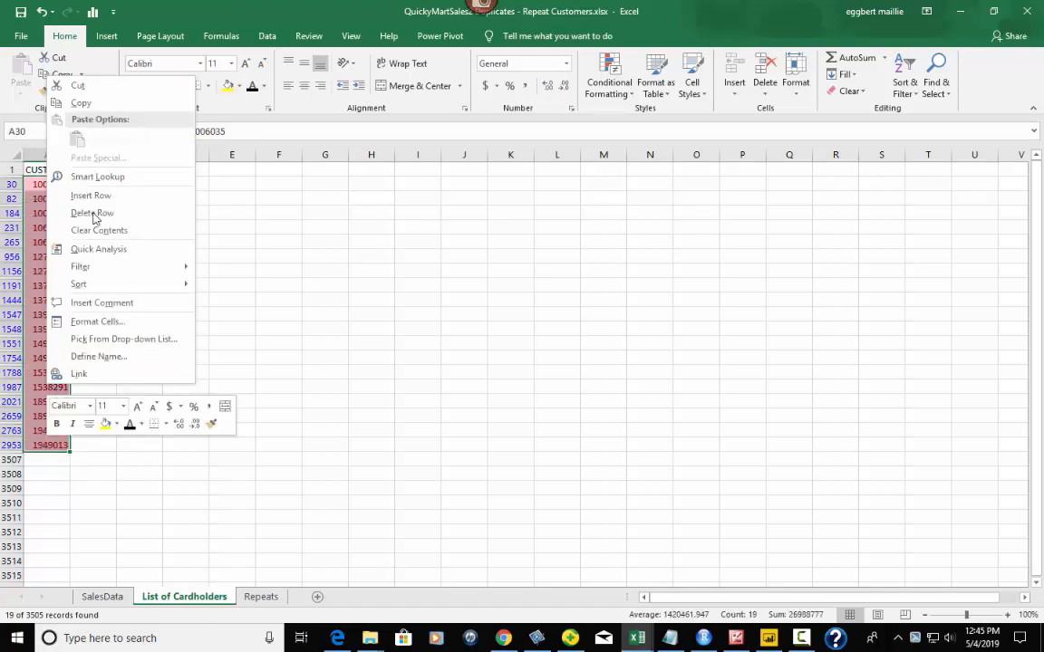
{"action": "left_click", "coordinate": [81, 104]}
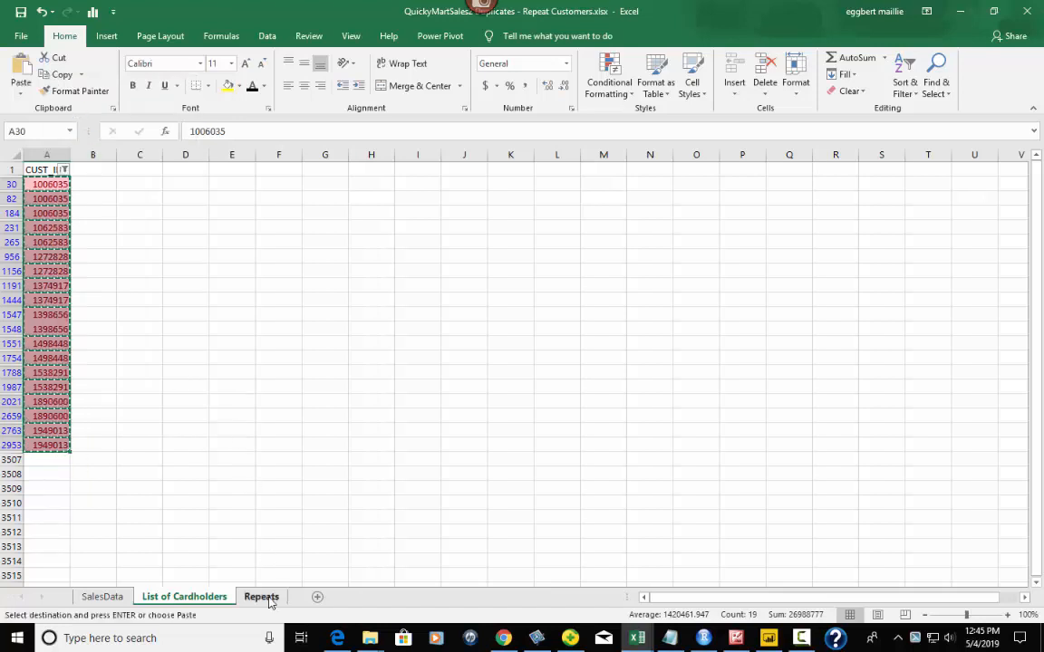
{"action": "left_click", "coordinate": [261, 596]}
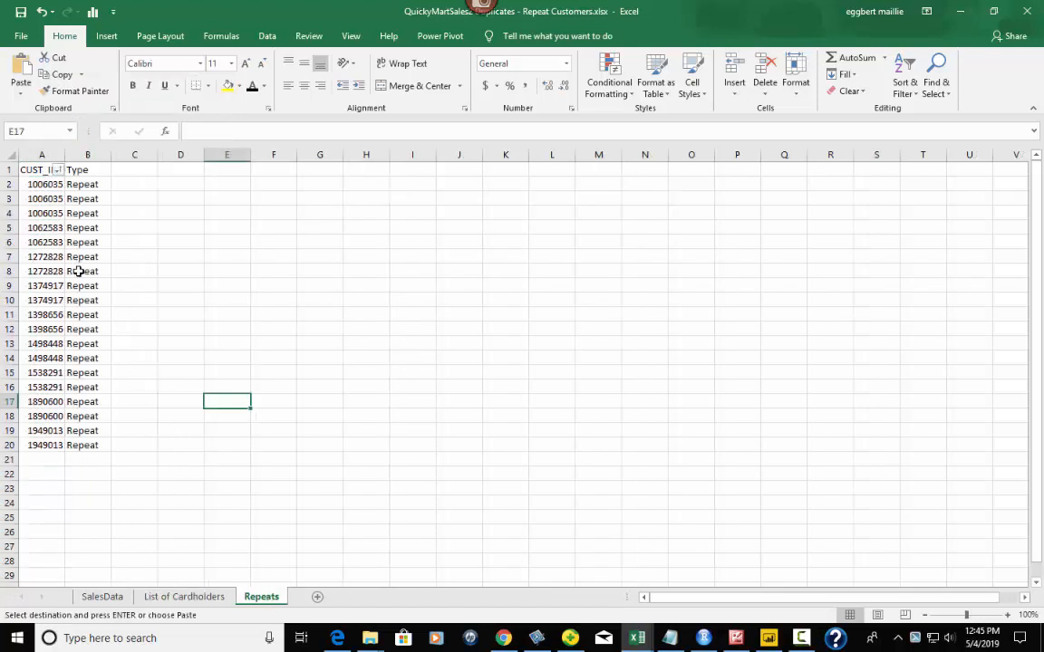
{"action": "left_click", "coordinate": [176, 598]}
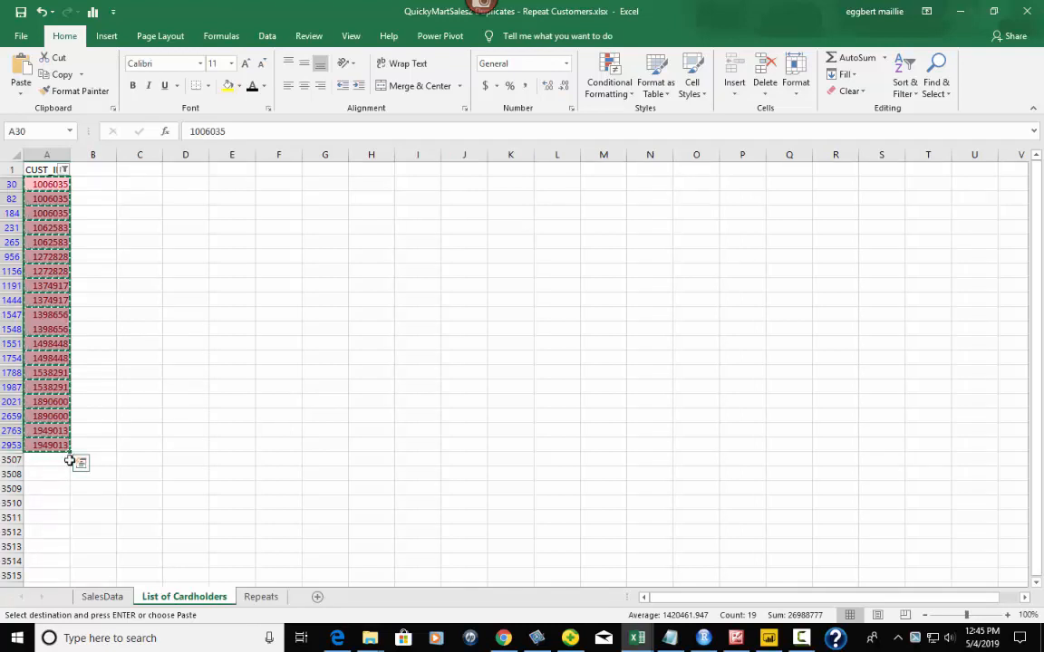
{"action": "left_click", "coordinate": [262, 597]}
{"action": "left_click", "coordinate": [197, 301]}
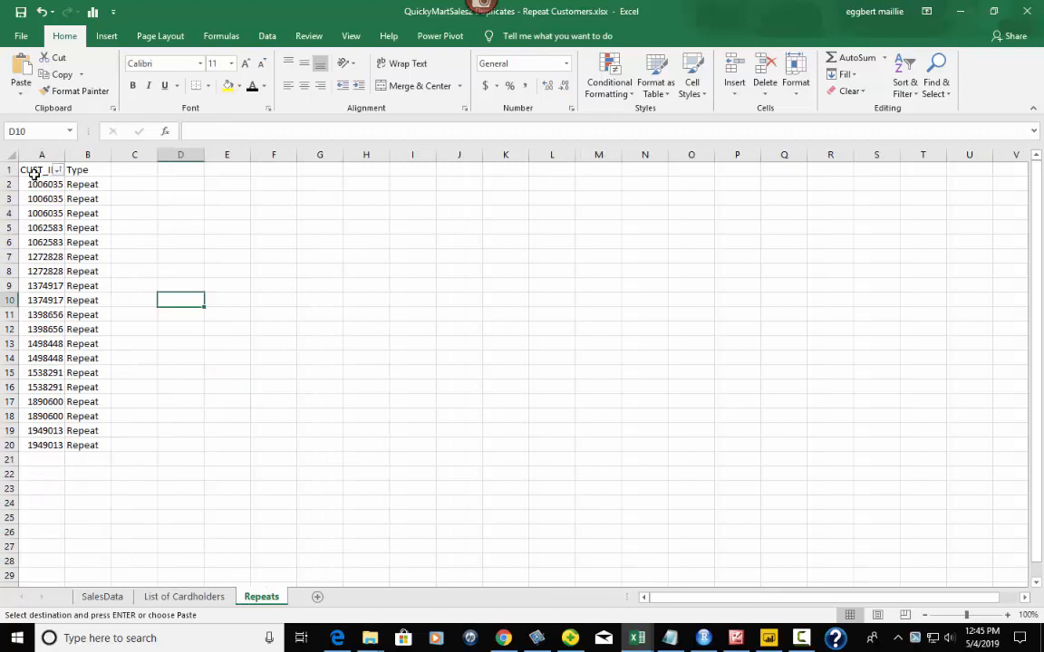
{"action": "left_click_drag", "start_coordinate": [51, 156], "coordinate": [98, 167]}
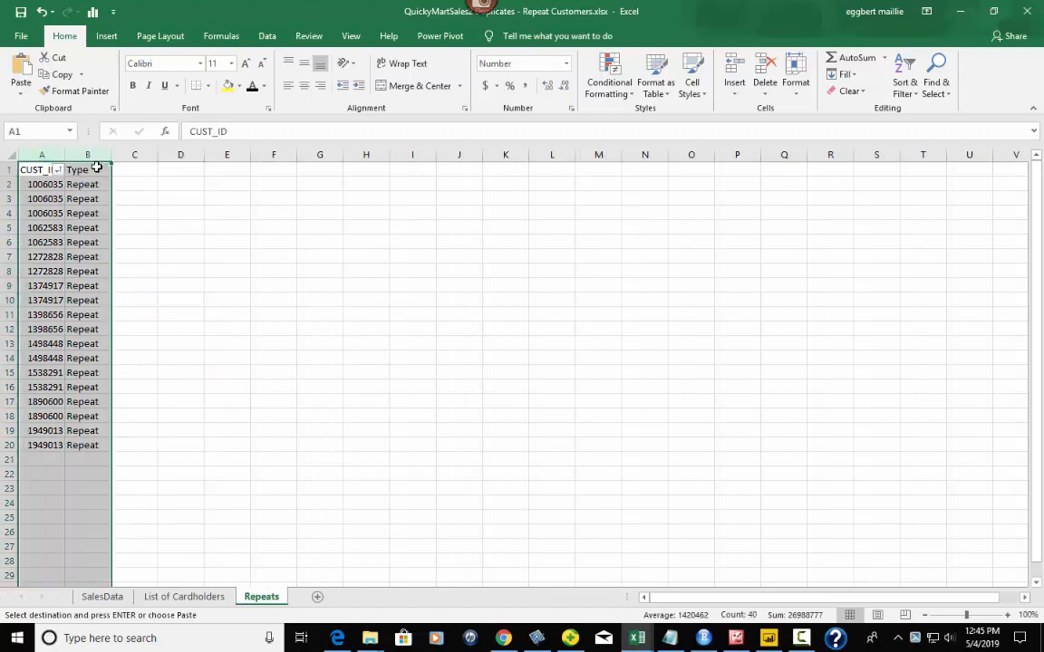
{"action": "key", "text": "Delete"}
- Recopy the filtered IDs from List of Cardholders and paste them as values into Repeats A1
{"action": "left_click", "coordinate": [173, 299]}
{"action": "left_click", "coordinate": [45, 169]}
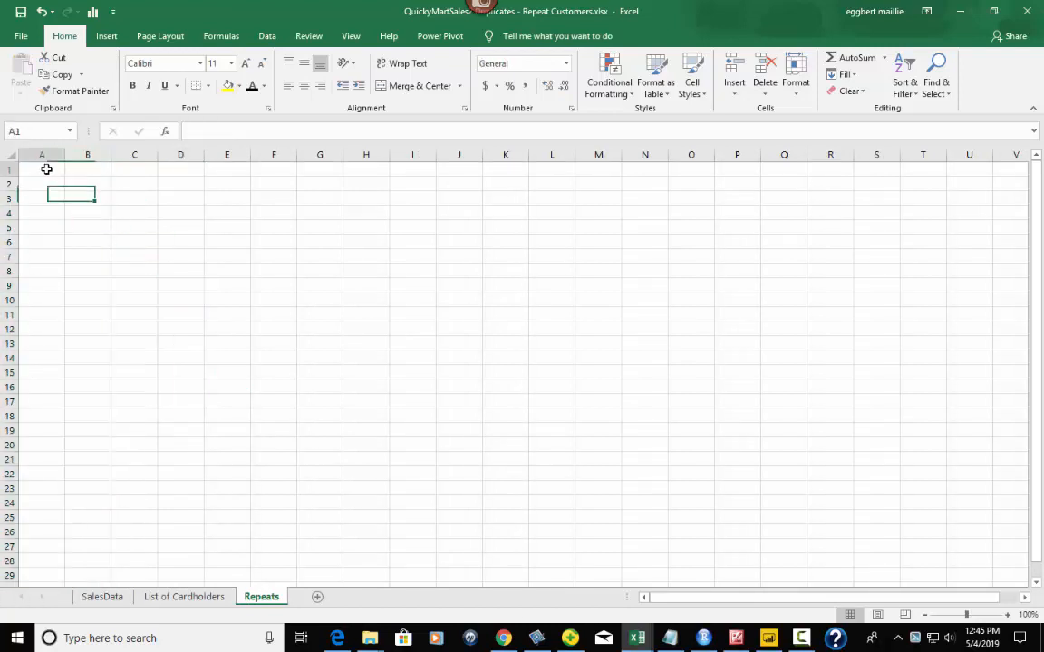
{"action": "right_click", "coordinate": [46, 171]}
{"action": "key", "text": "Escape"}
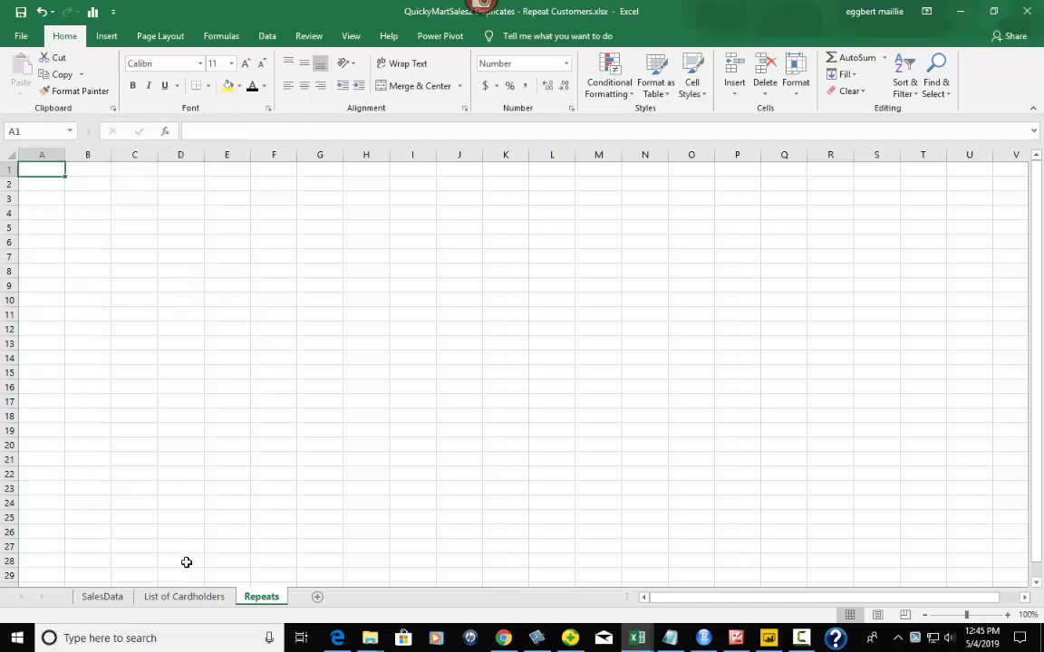
{"action": "left_click", "coordinate": [184, 596]}
{"action": "right_click", "coordinate": [49, 205]}
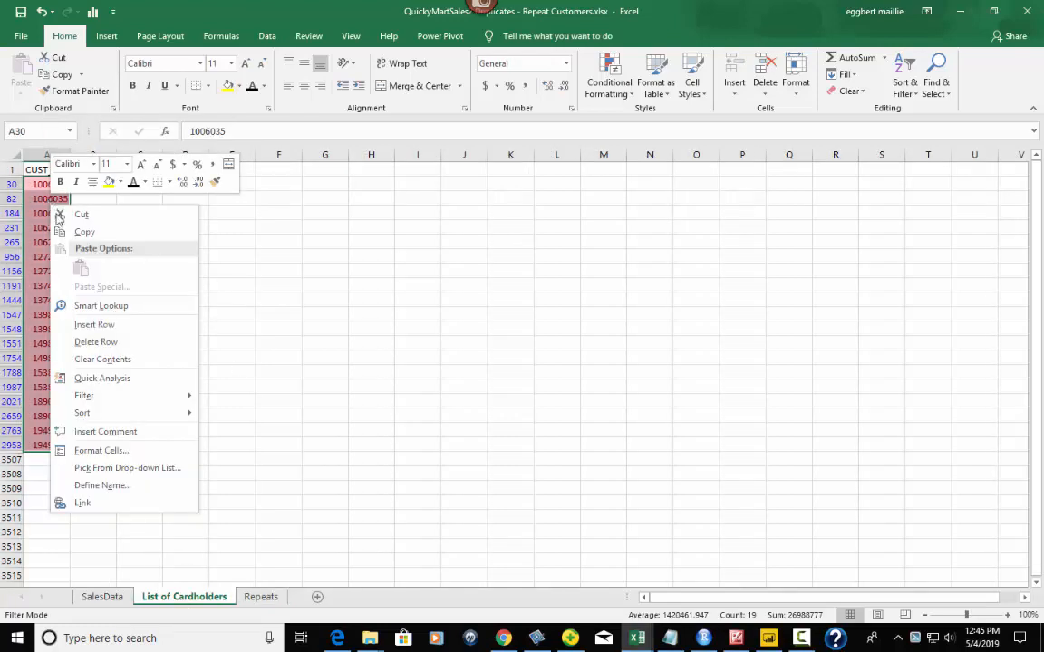
{"action": "left_click", "coordinate": [78, 232]}
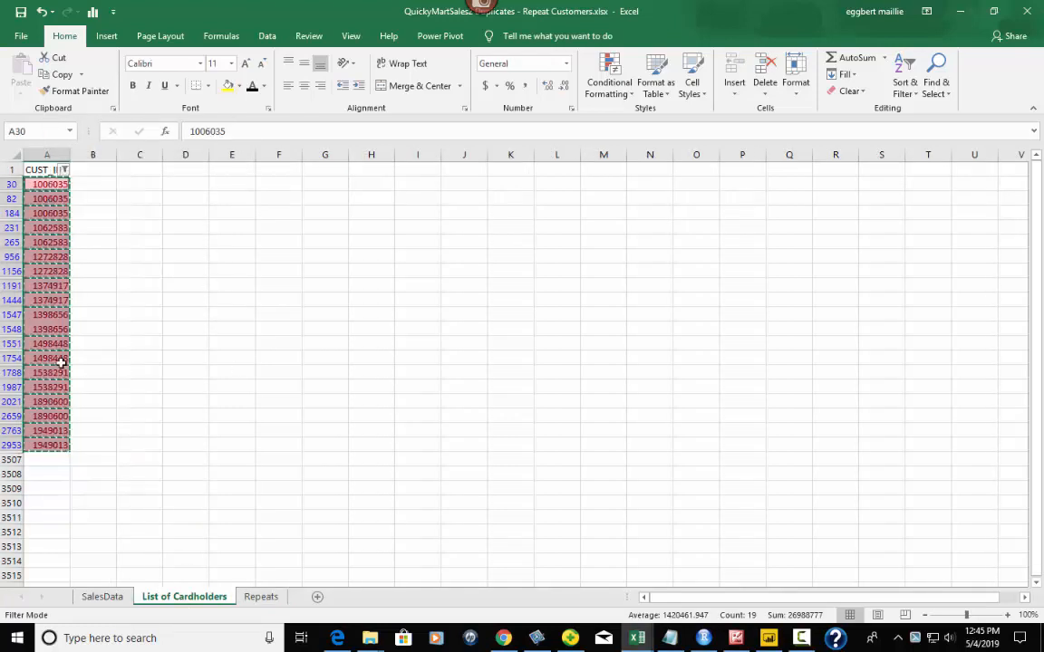
{"action": "left_click", "coordinate": [261, 596]}
{"action": "right_click", "coordinate": [33, 169]}
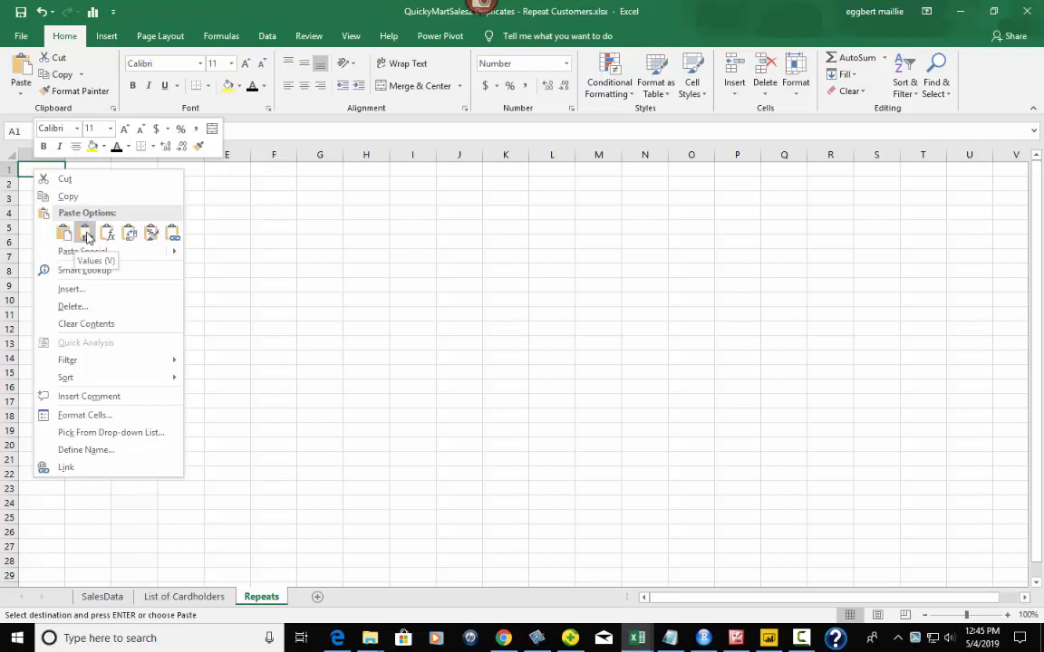
{"action": "left_click", "coordinate": [87, 237]}
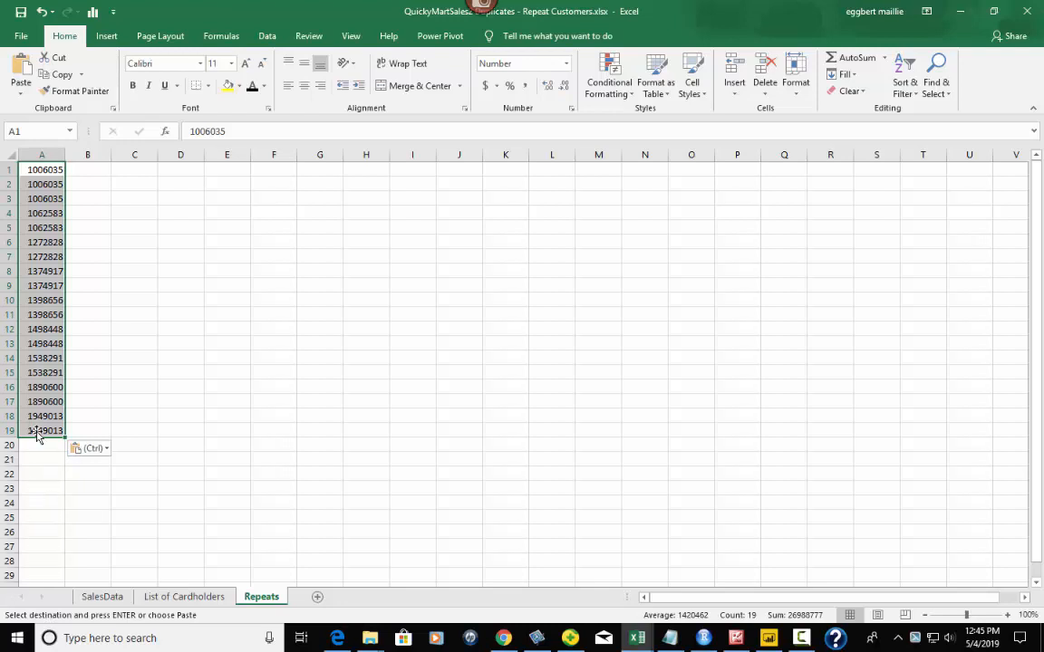
- Insert a blank row above the repeat IDs on the Repeats sheet
{"action": "left_click_drag", "start_coordinate": [82, 169], "coordinate": [81, 184]}
{"action": "left_click", "coordinate": [82, 170]}
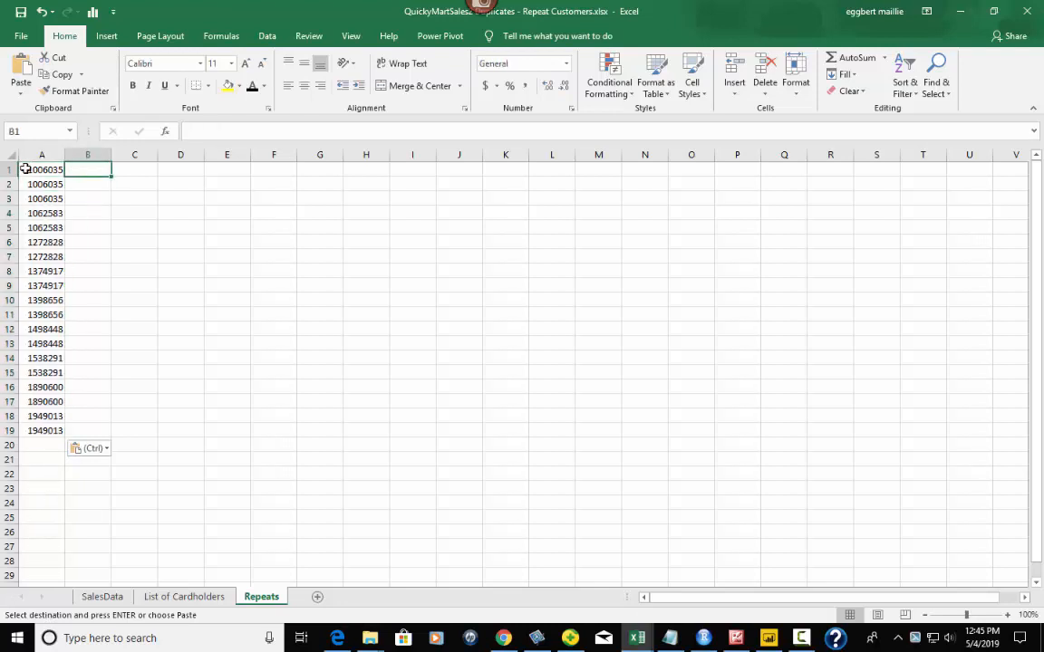
{"action": "left_click", "coordinate": [6, 169]}
{"action": "right_click", "coordinate": [38, 168]}
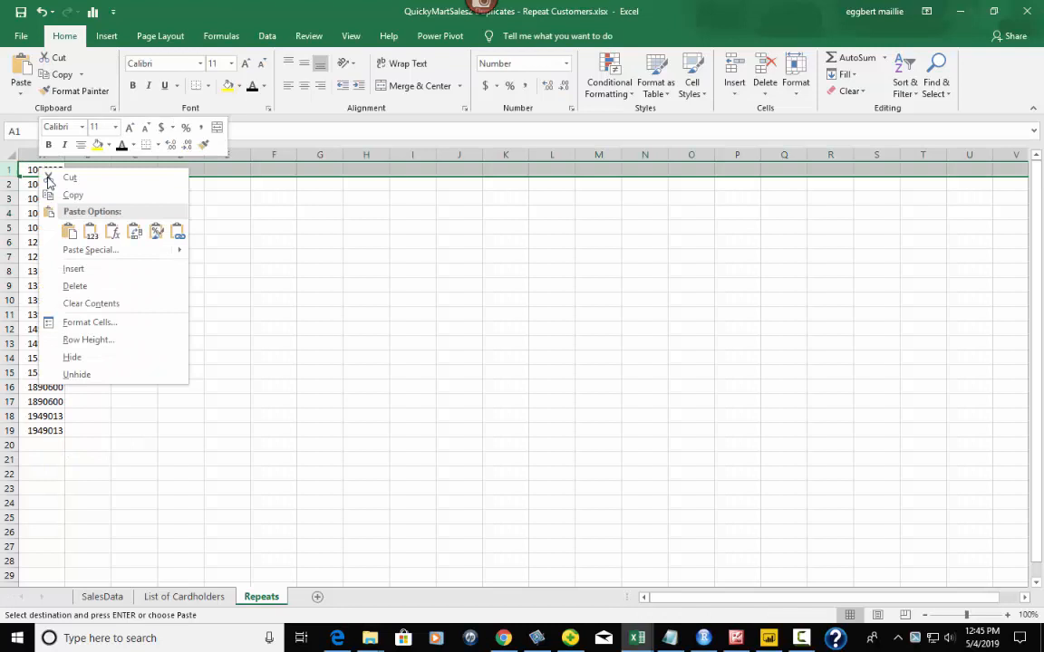
{"action": "left_click", "coordinate": [72, 268]}
- Enter the headers CustID in A1 and Type in B1
{"action": "left_click", "coordinate": [52, 169]}
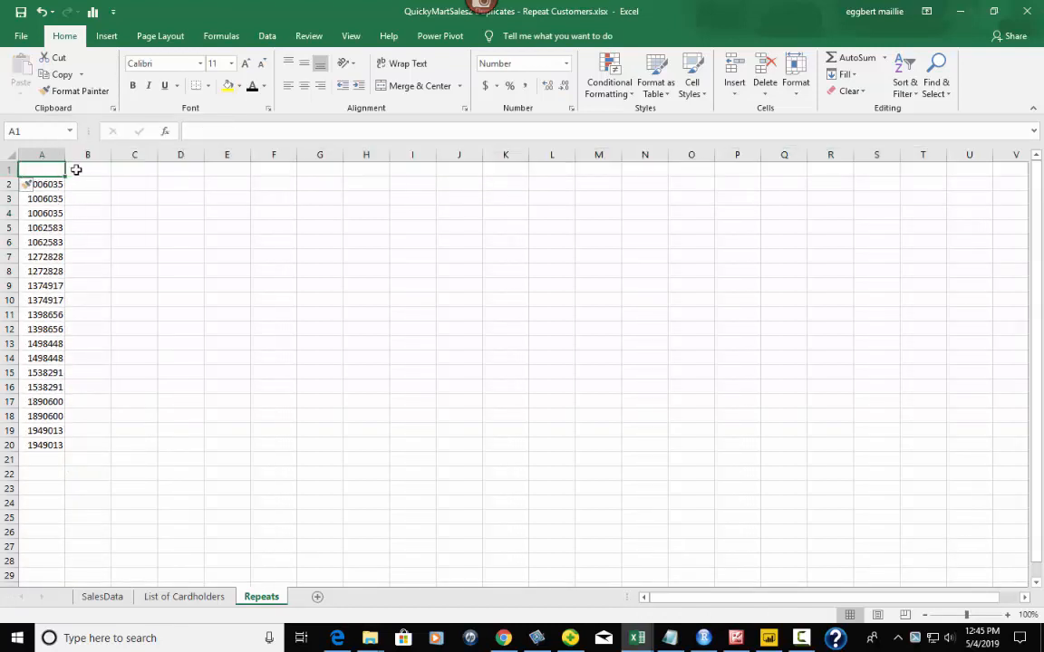
{"action": "type", "text": "CUstID"}
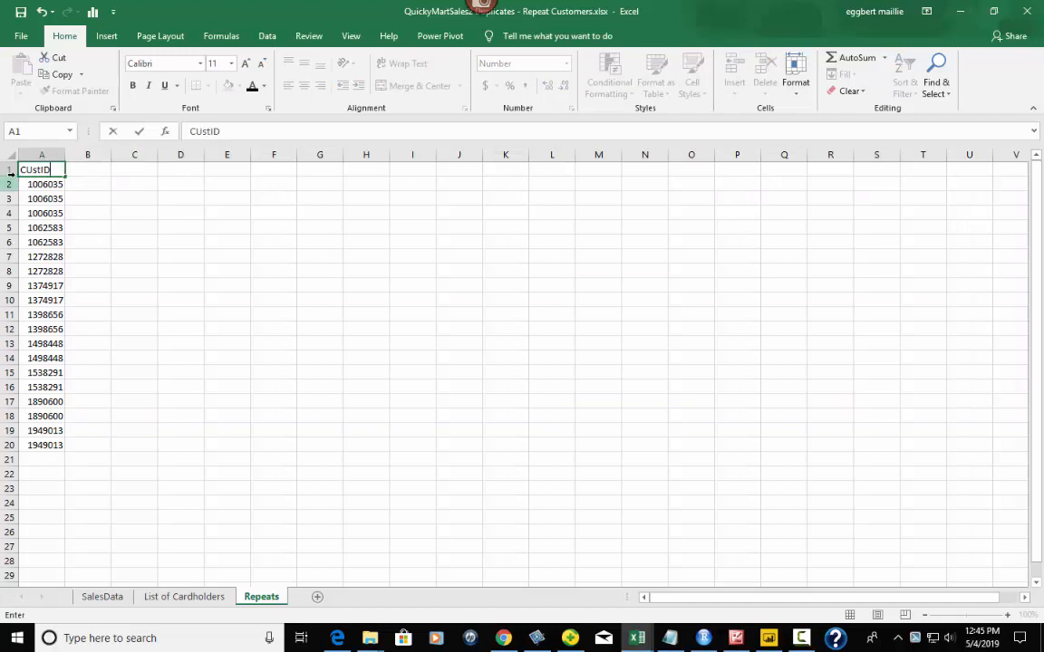
{"action": "key", "text": "BackSpace"}
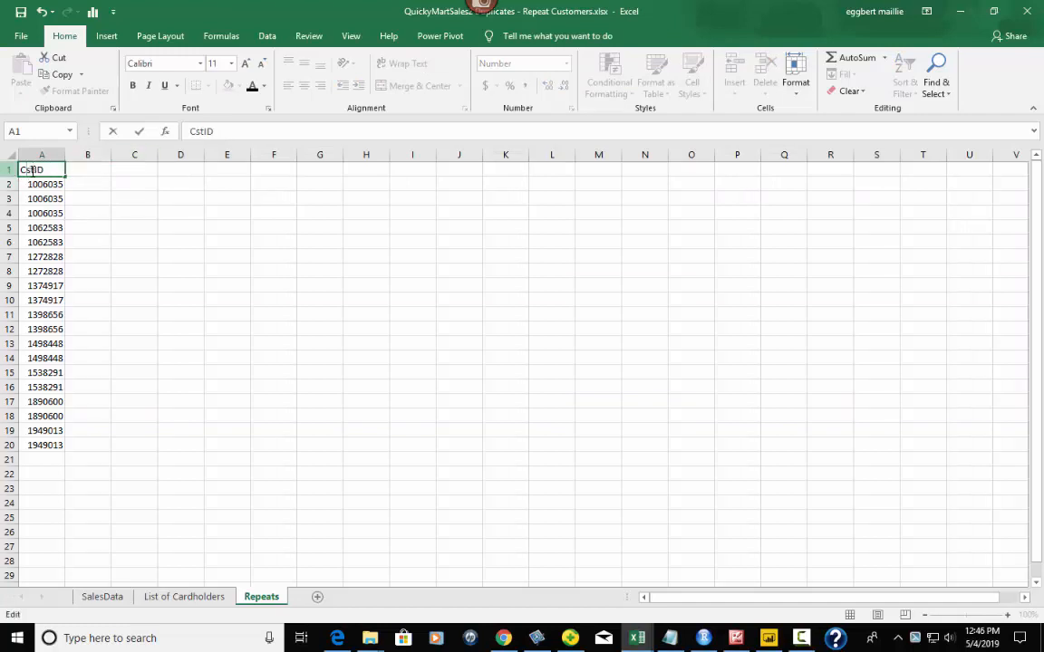
{"action": "type", "text": "u"}
{"action": "left_click", "coordinate": [97, 173]}
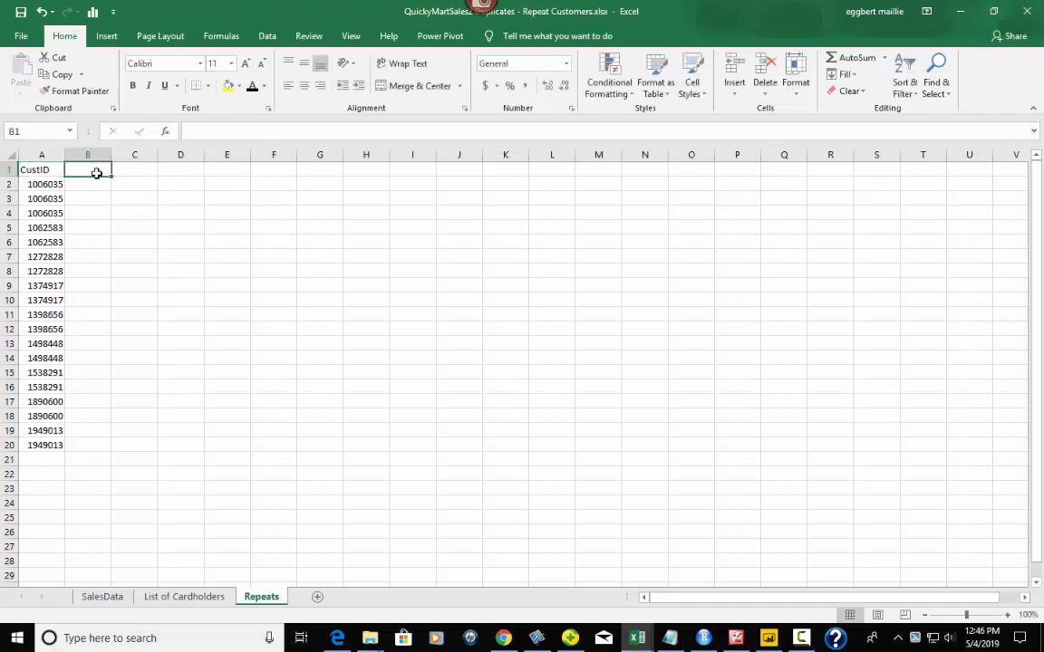
{"action": "type", "text": "Type"}
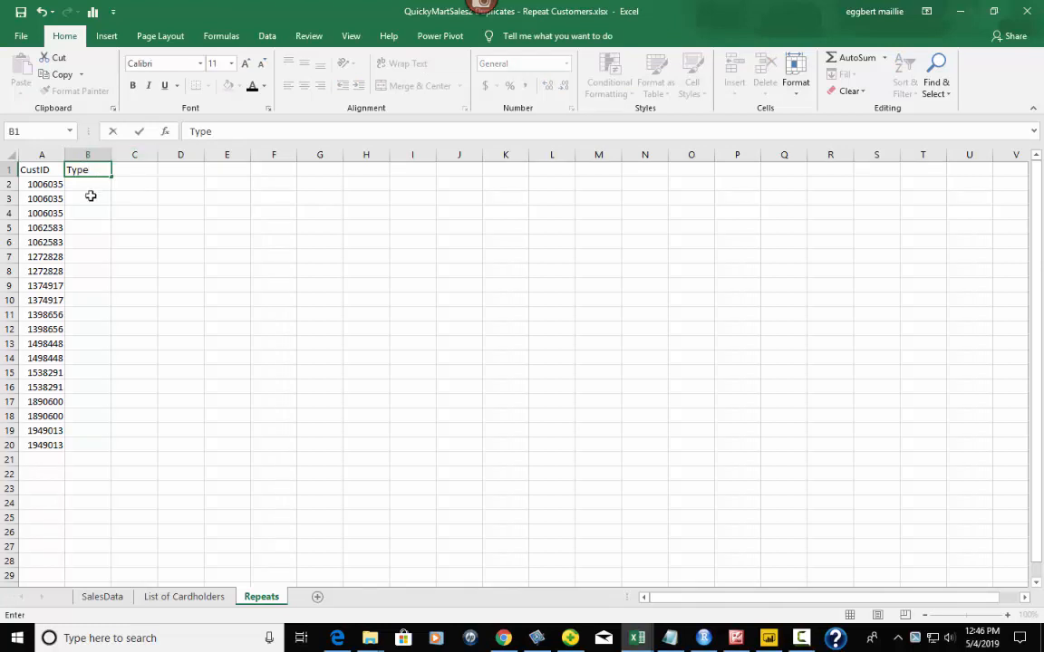
{"action": "left_click", "coordinate": [83, 180]}
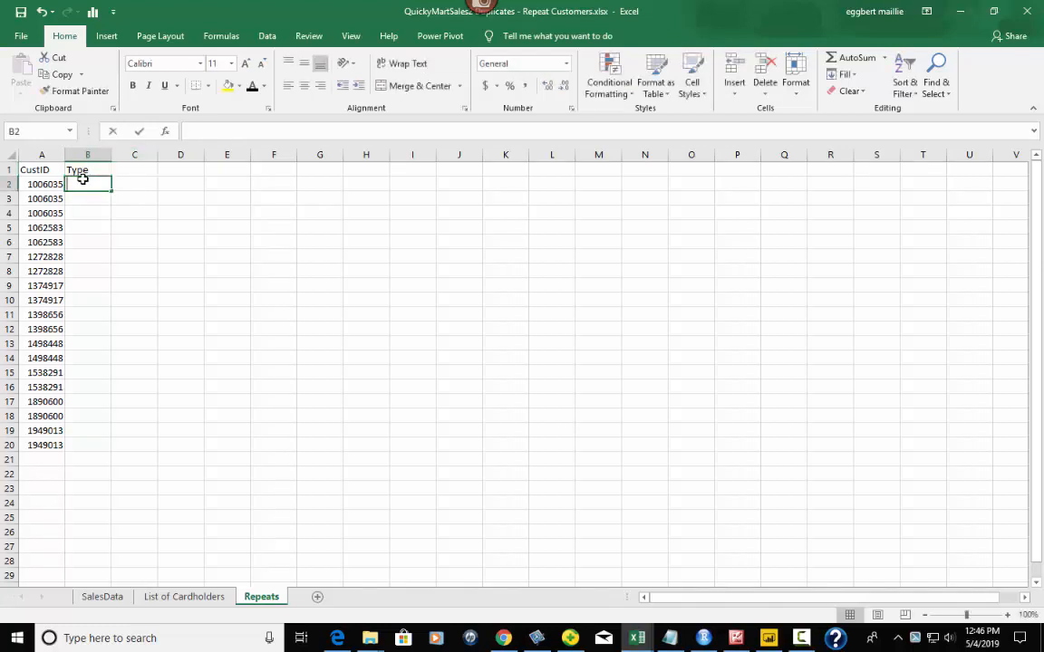
- Enter Repeat in B2 and fill it down to B20, then return to SalesData
{"action": "type", "text": "Rpeat"}
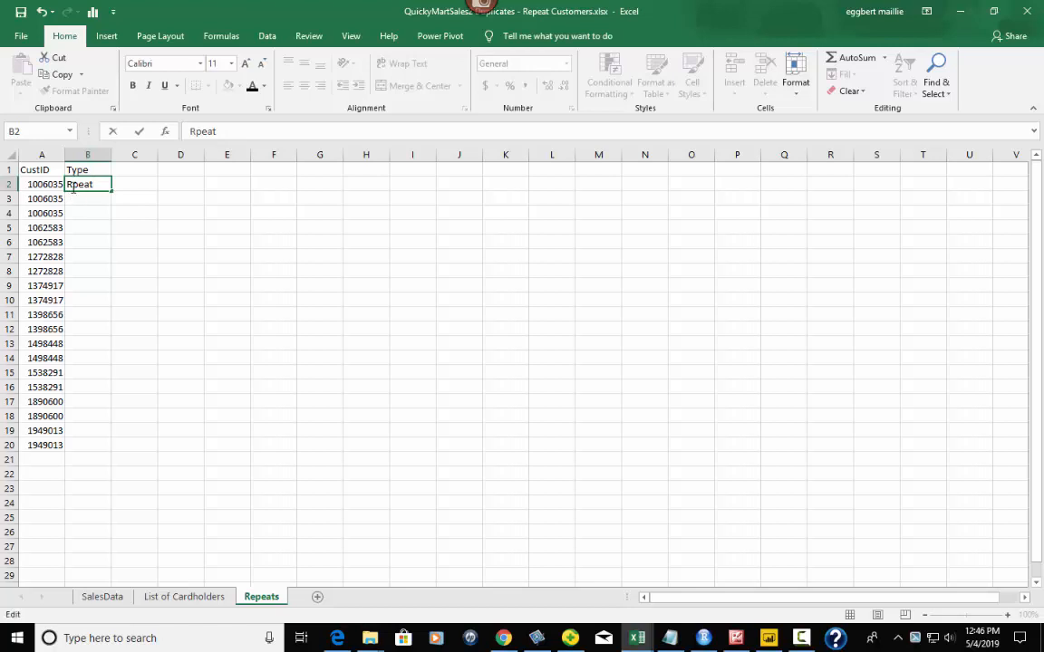
{"action": "left_click", "coordinate": [72, 188]}
{"action": "type", "text": "e"}
{"action": "left_click", "coordinate": [116, 186]}
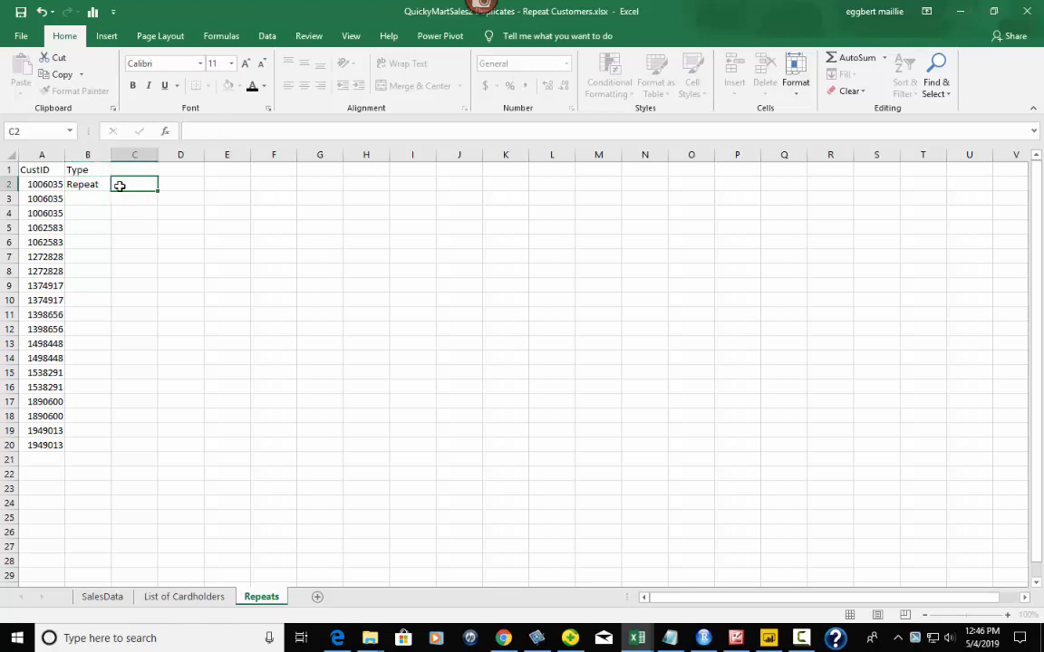
{"action": "left_click", "coordinate": [97, 185]}
{"action": "left_click_drag", "start_coordinate": [112, 190], "coordinate": [99, 450]}
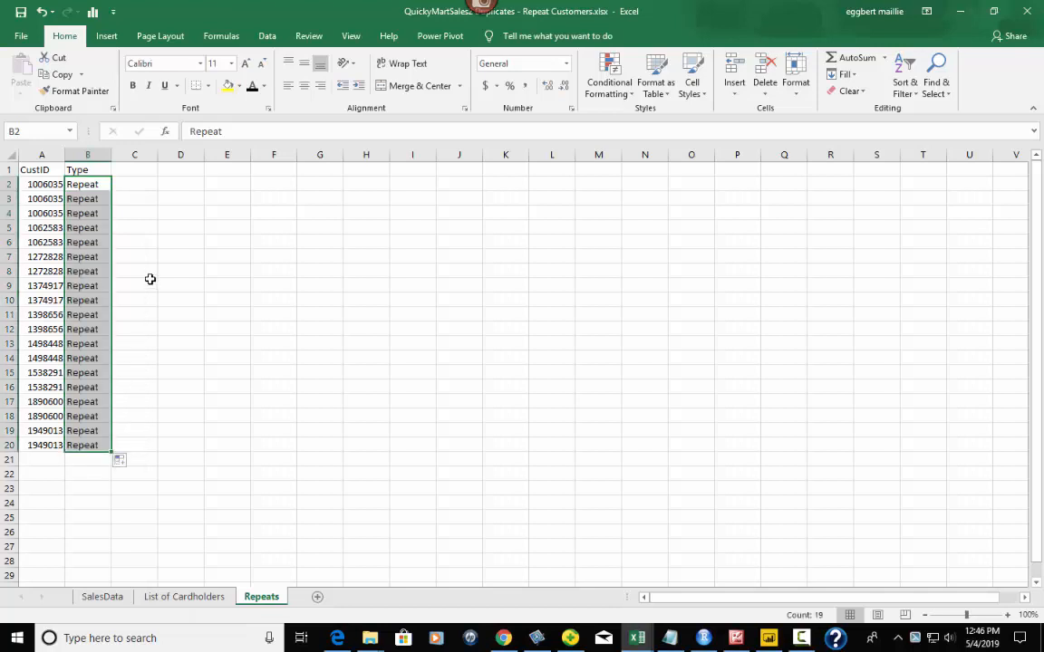
{"action": "left_click", "coordinate": [99, 597]}
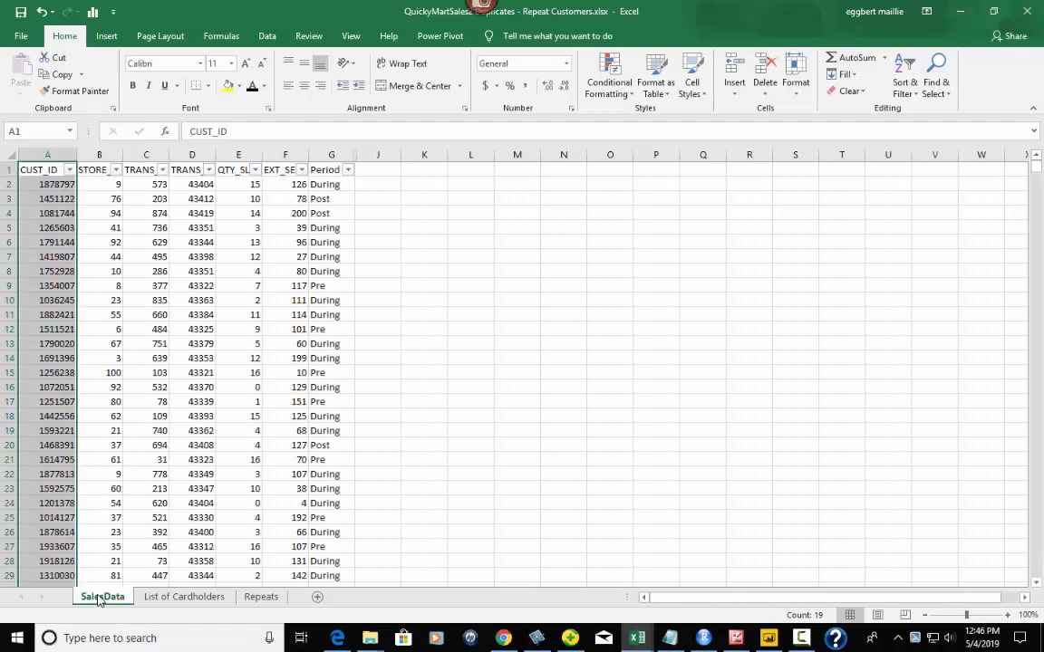
{"action": "right_click", "coordinate": [355, 155]}
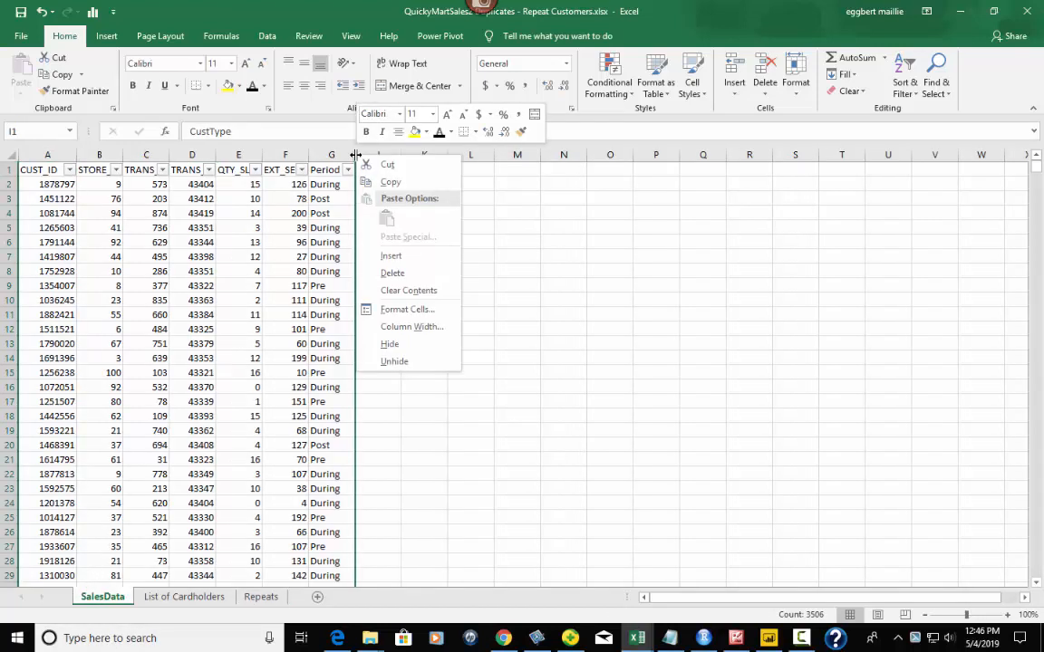
- Unhide the CustType and Type columns on SalesData and inspect the VLOOKUP formula in H2
{"action": "left_click", "coordinate": [395, 362]}
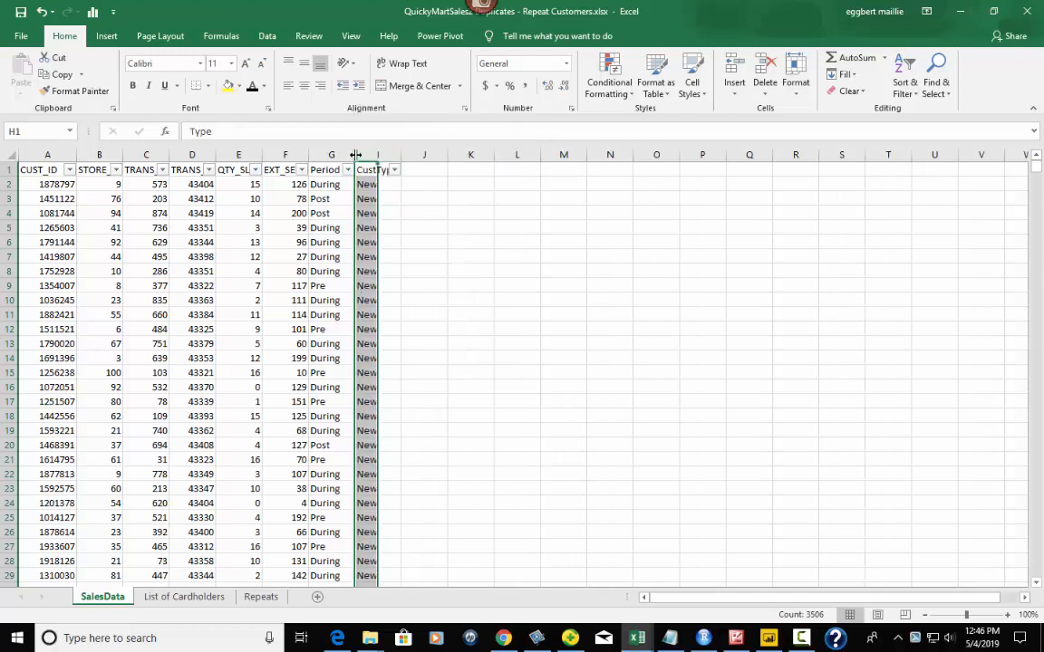
{"action": "right_click", "coordinate": [356, 155]}
{"action": "left_click", "coordinate": [396, 361]}
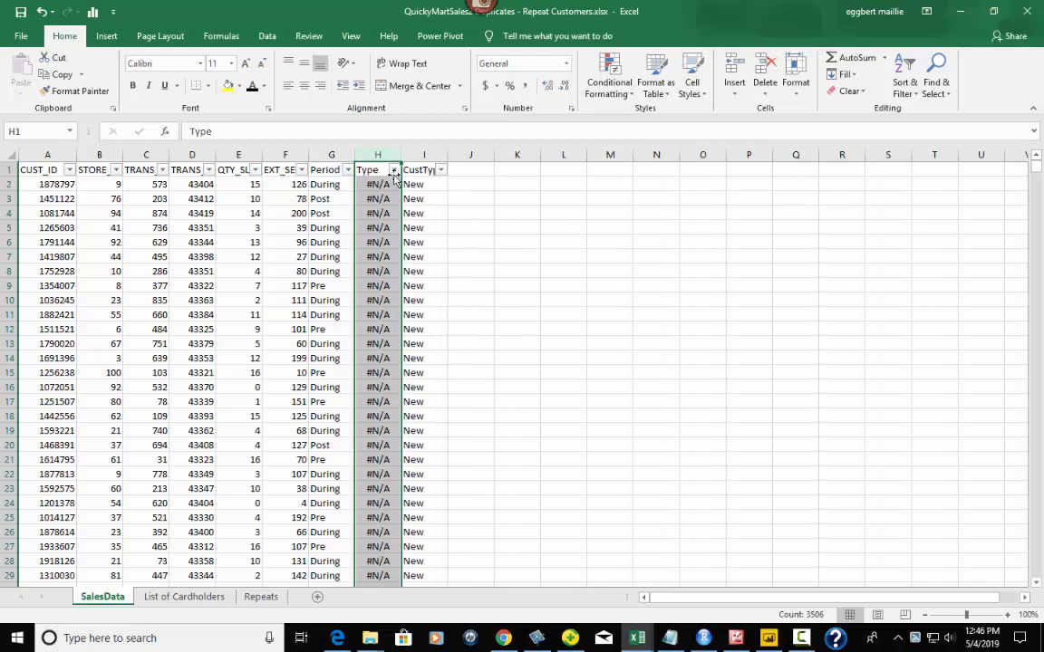
{"action": "left_click", "coordinate": [377, 185]}
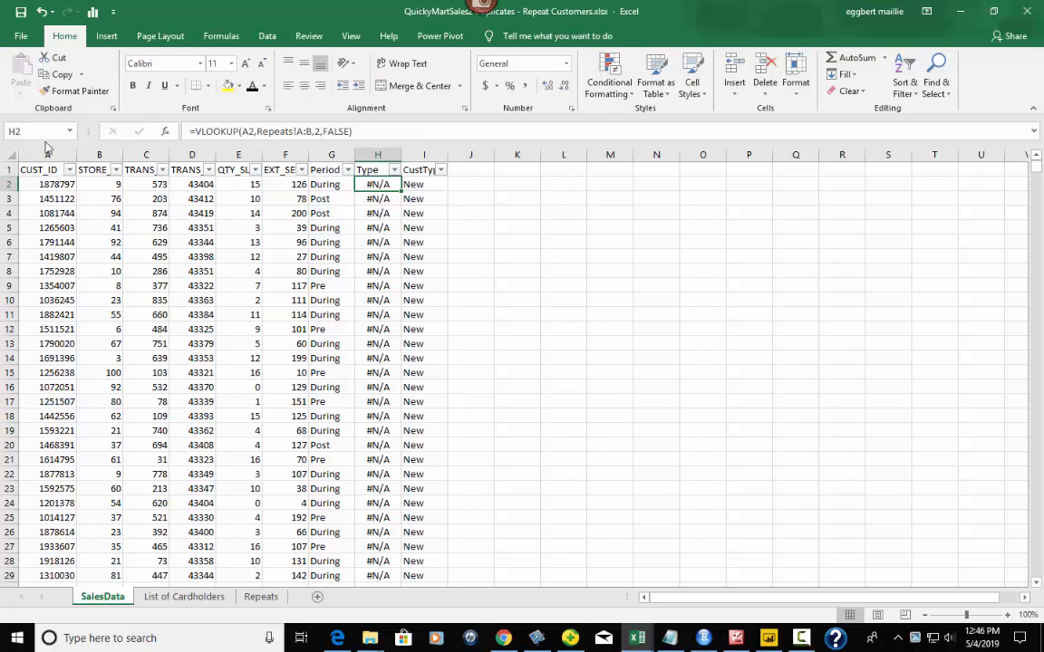
- Compare the customer ID in A2 against the IDs on the Repeats sheet
{"action": "left_click", "coordinate": [48, 184]}
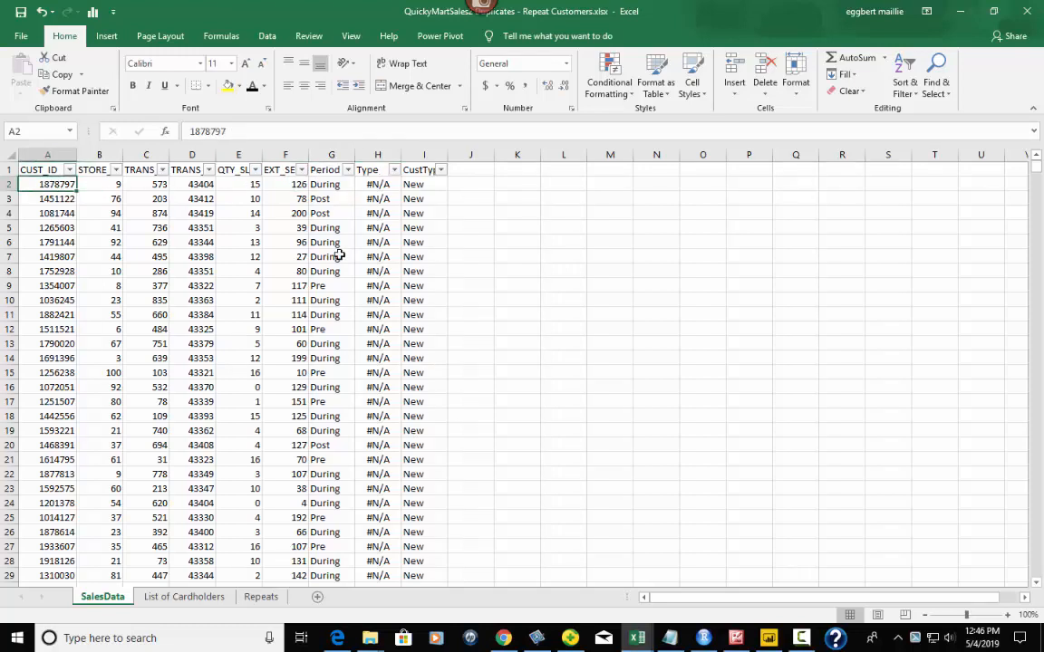
{"action": "left_click", "coordinate": [261, 596]}
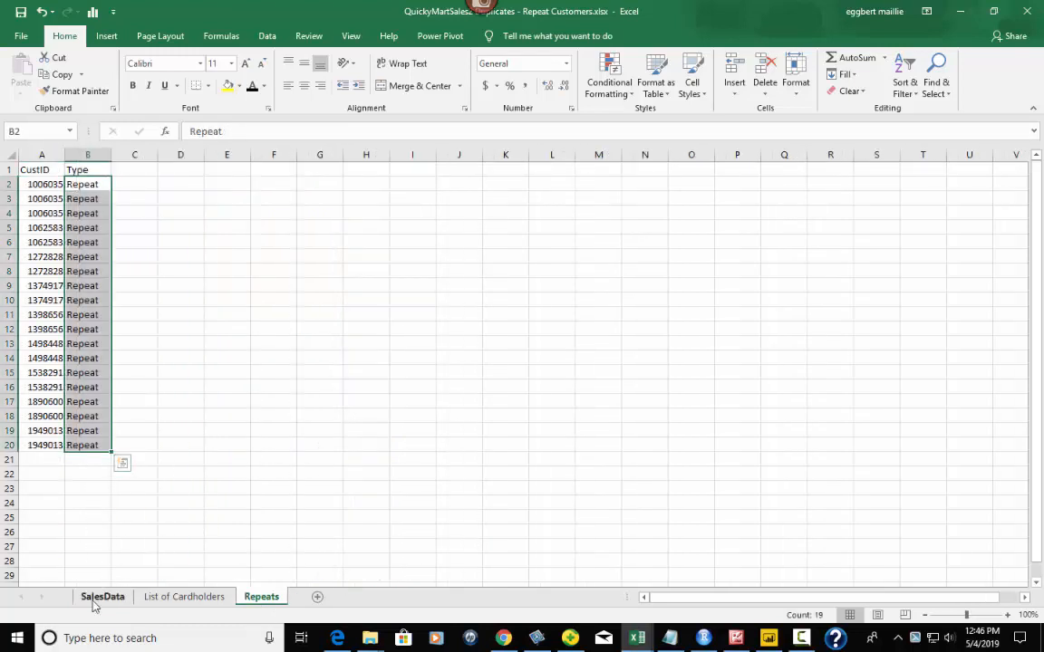
{"action": "left_click", "coordinate": [93, 599]}
- Re-enter the VLOOKUP Type formula in H2, which still returns #N/A
{"action": "left_click", "coordinate": [378, 184]}
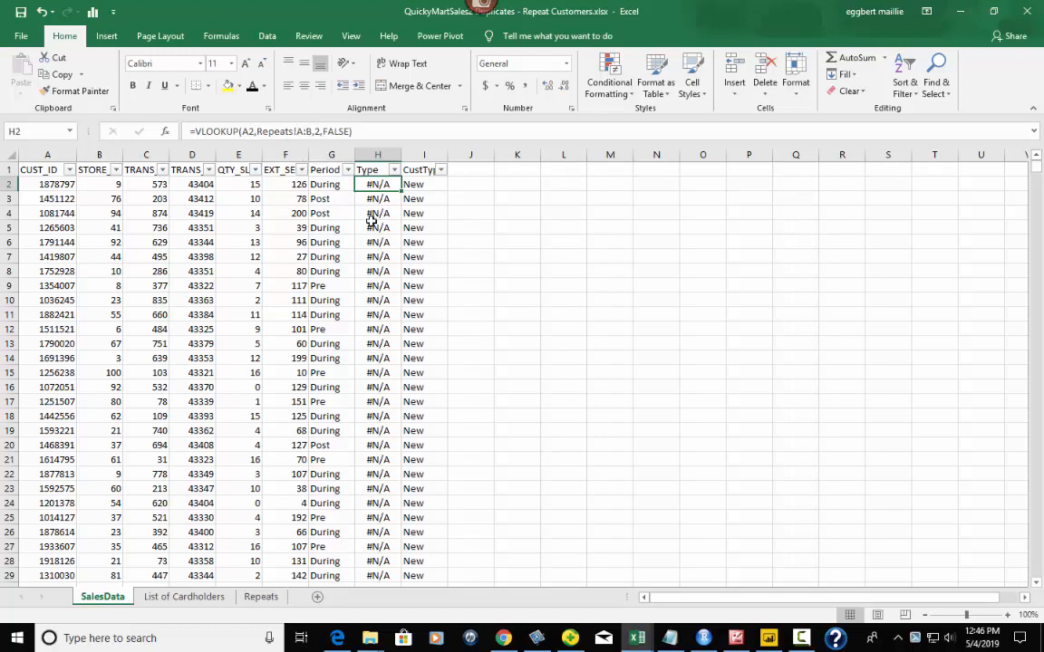
{"action": "left_click", "coordinate": [351, 131]}
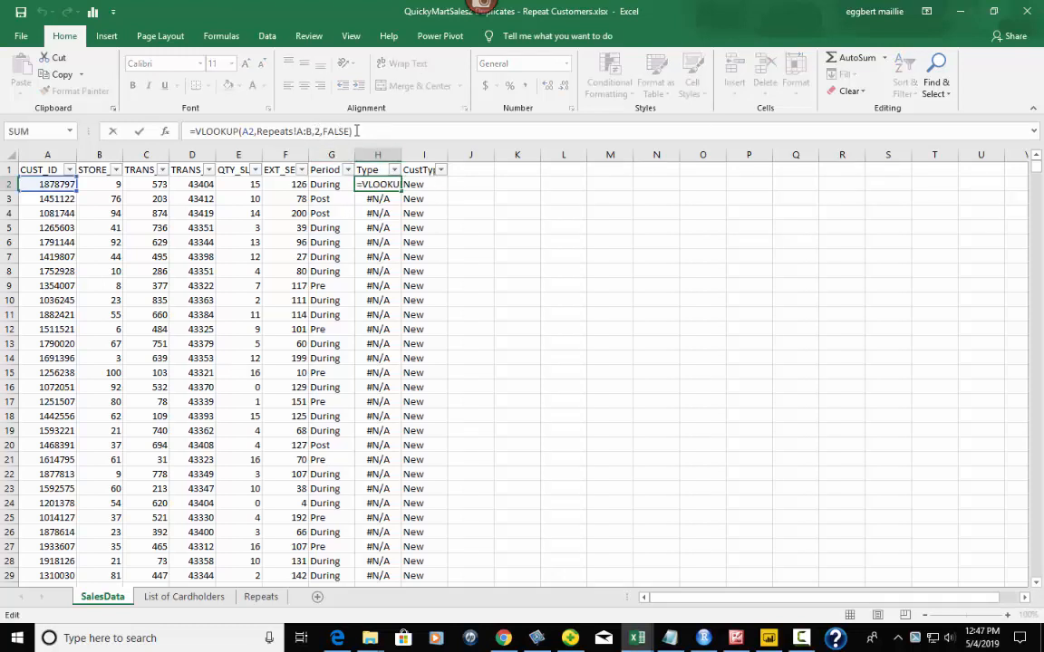
{"action": "key", "text": "Return"}
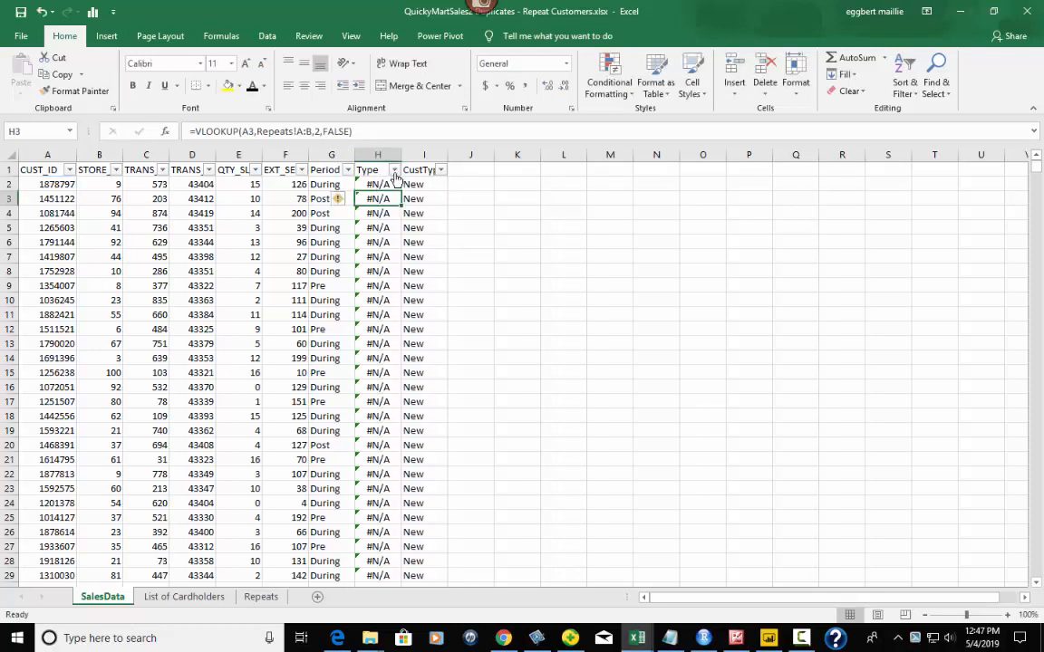
{"action": "left_click", "coordinate": [325, 185]}
{"action": "left_click", "coordinate": [897, 77]}
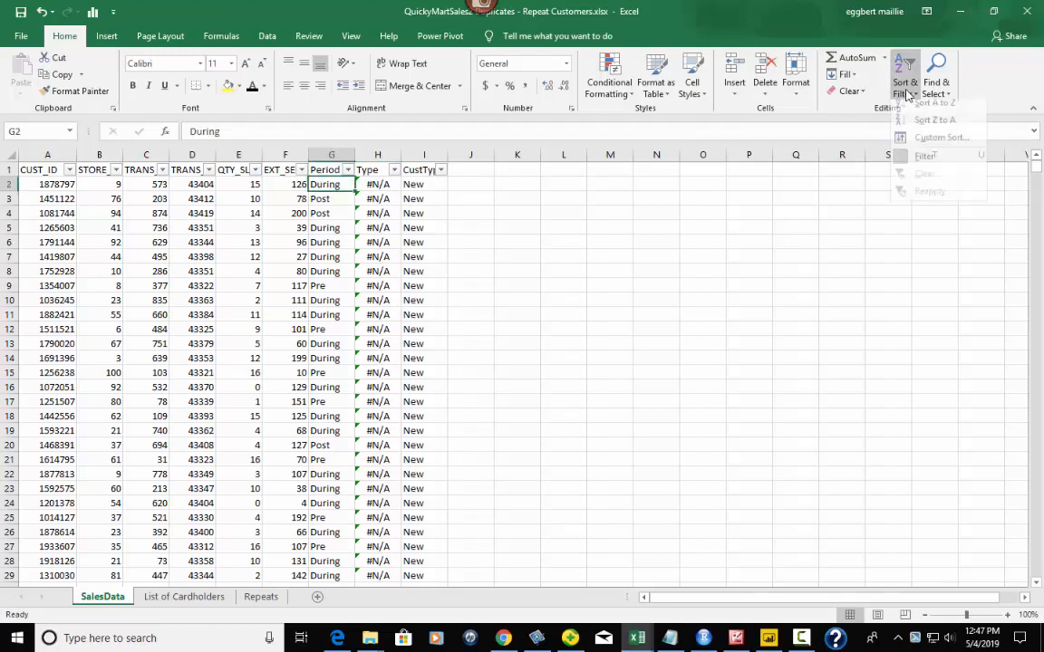
{"action": "left_click", "coordinate": [453, 185]}
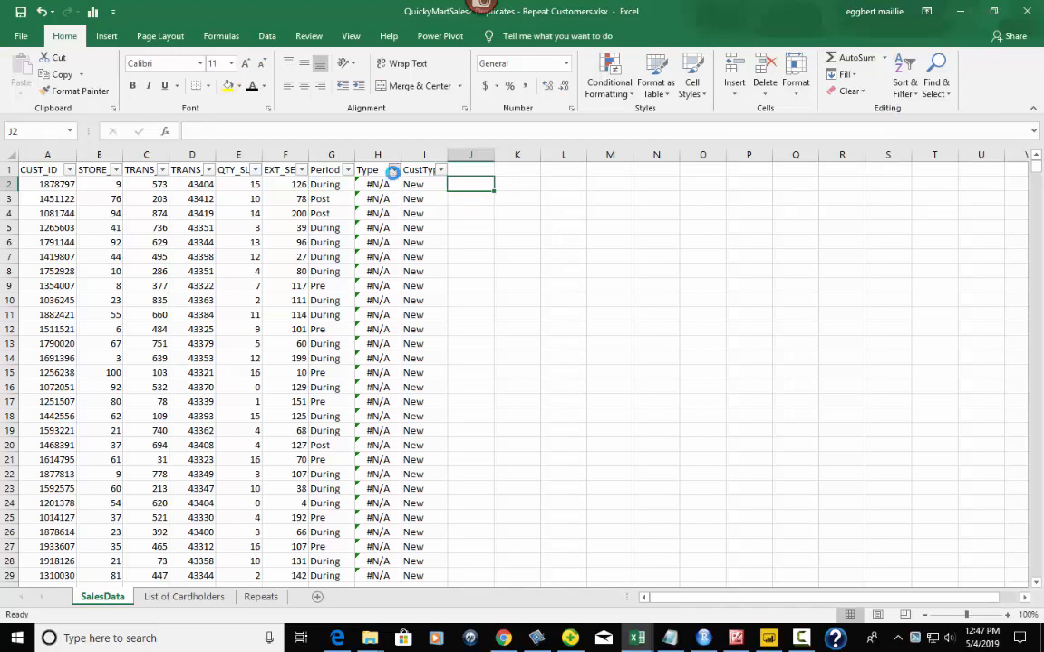
{"action": "left_click", "coordinate": [394, 171]}
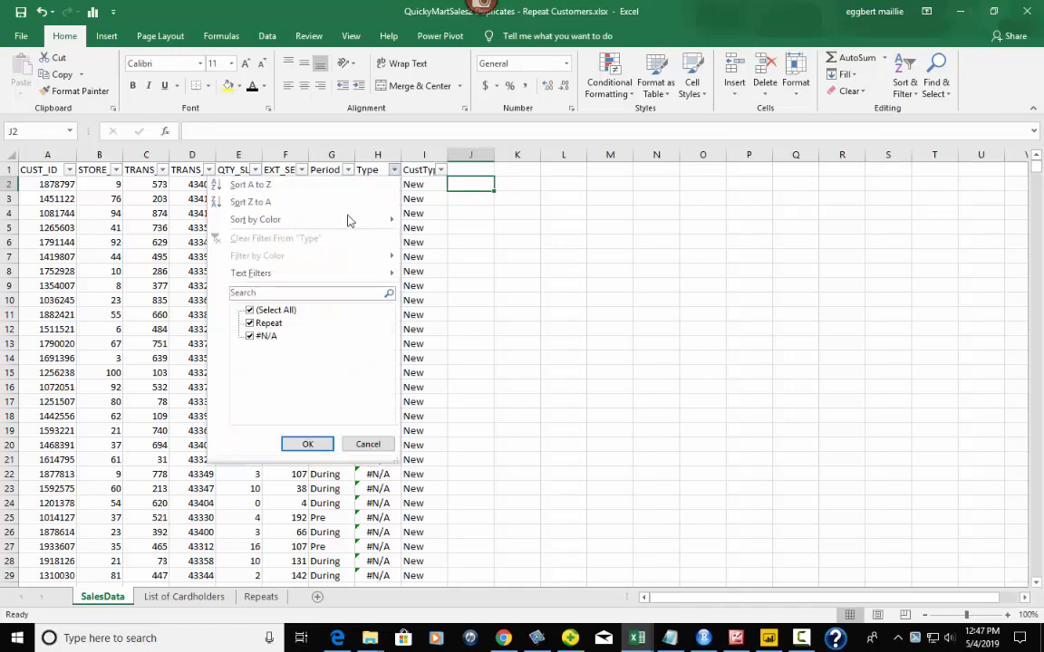
{"action": "left_click", "coordinate": [250, 337]}
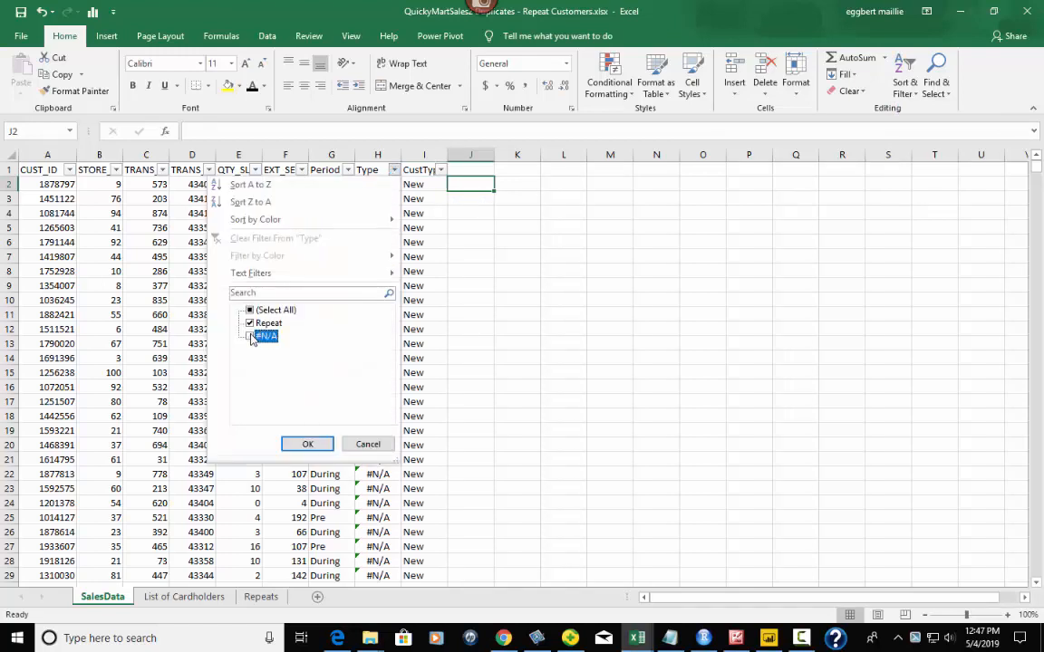
{"action": "left_click", "coordinate": [307, 444]}
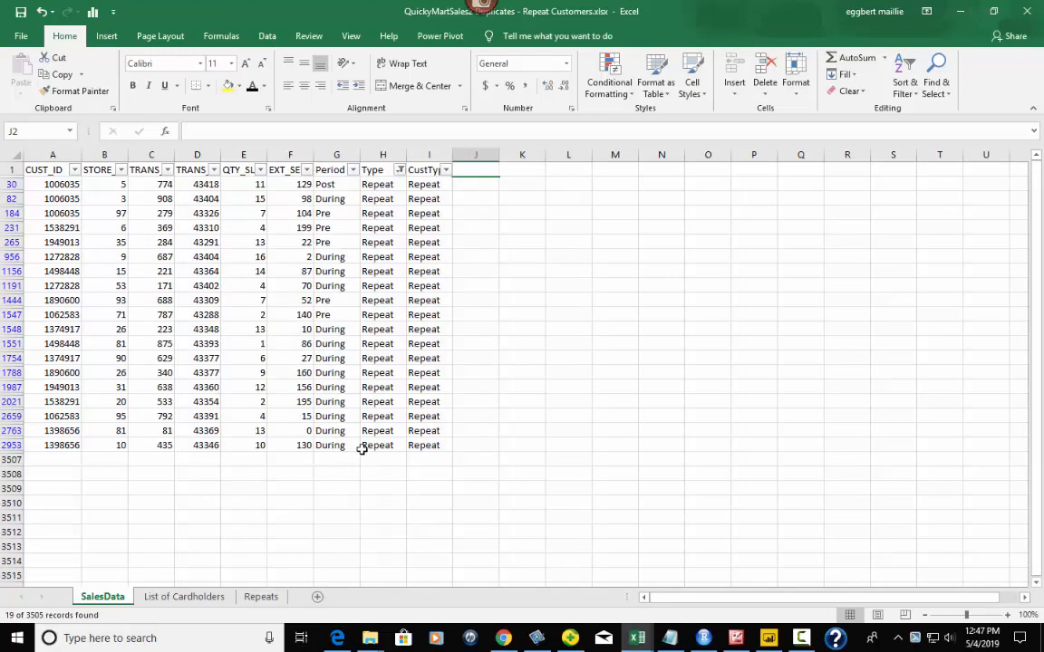
{"action": "left_click", "coordinate": [382, 184]}
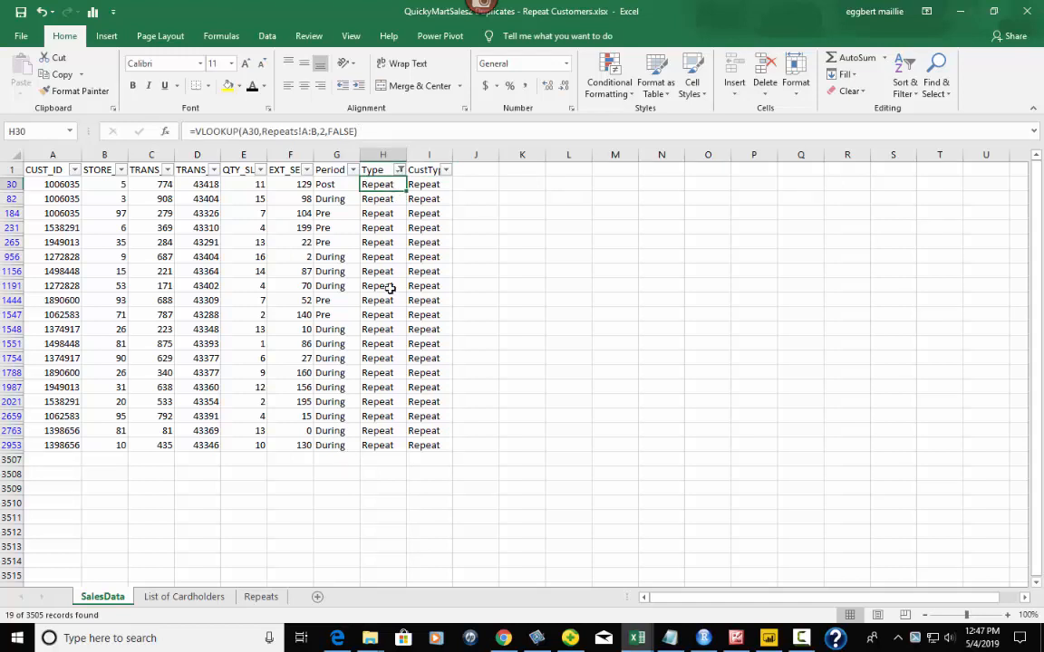
{"action": "left_click", "coordinate": [400, 169]}
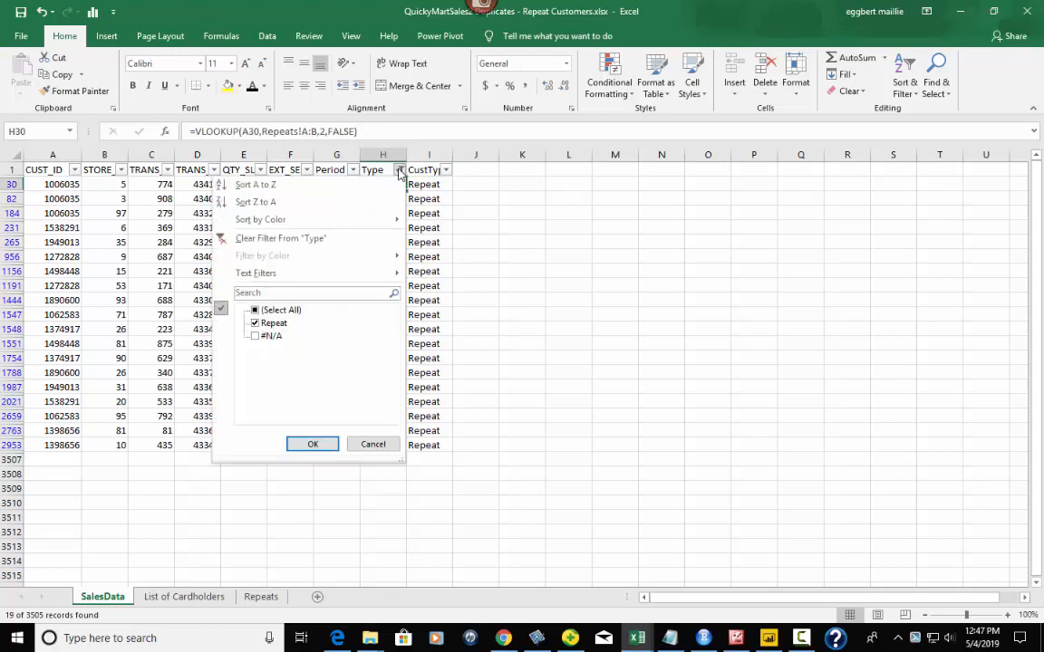
{"action": "left_click", "coordinate": [256, 336]}
{"action": "key", "text": "Return"}
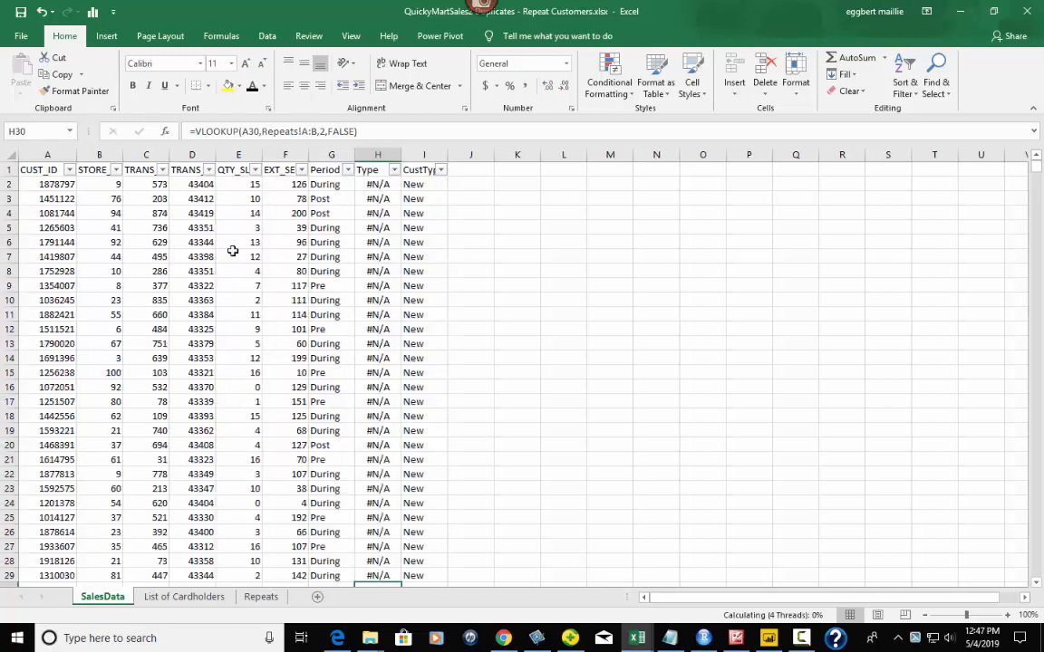
- Review the H2 VLOOKUP and I2 IF formulas, then bring up the CustType filter choices
{"action": "left_click", "coordinate": [387, 184]}
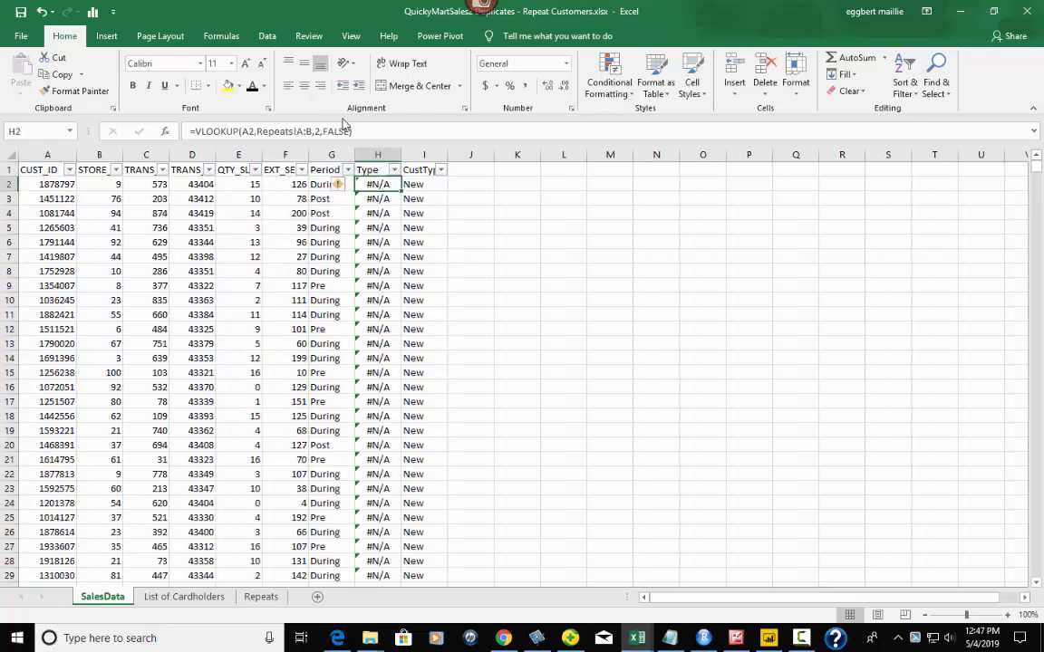
{"action": "left_click", "coordinate": [425, 184]}
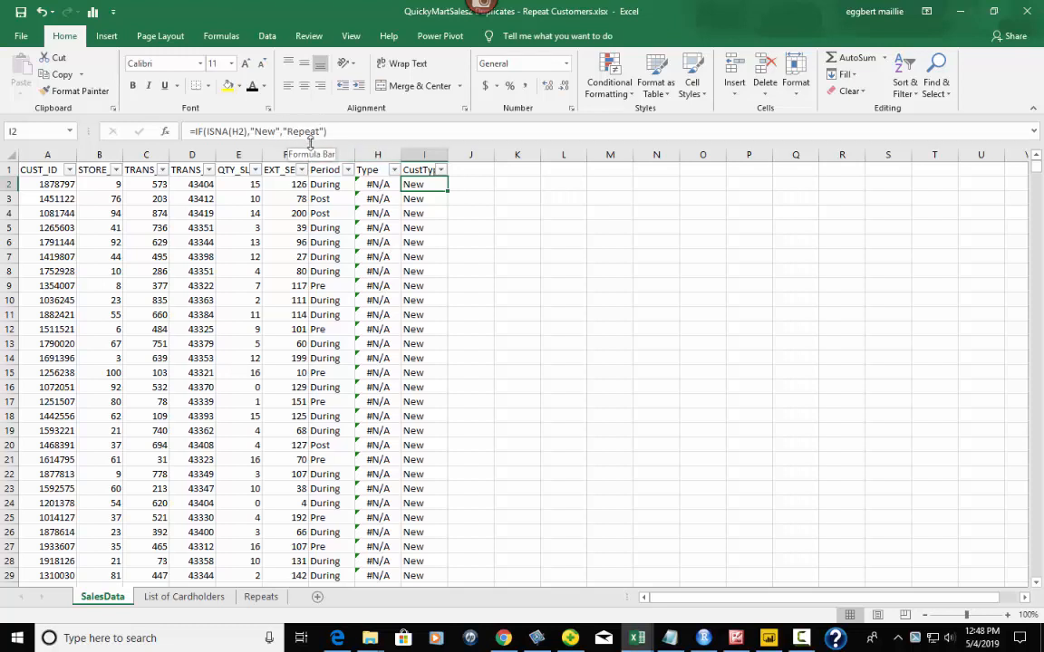
{"action": "left_click", "coordinate": [440, 170]}
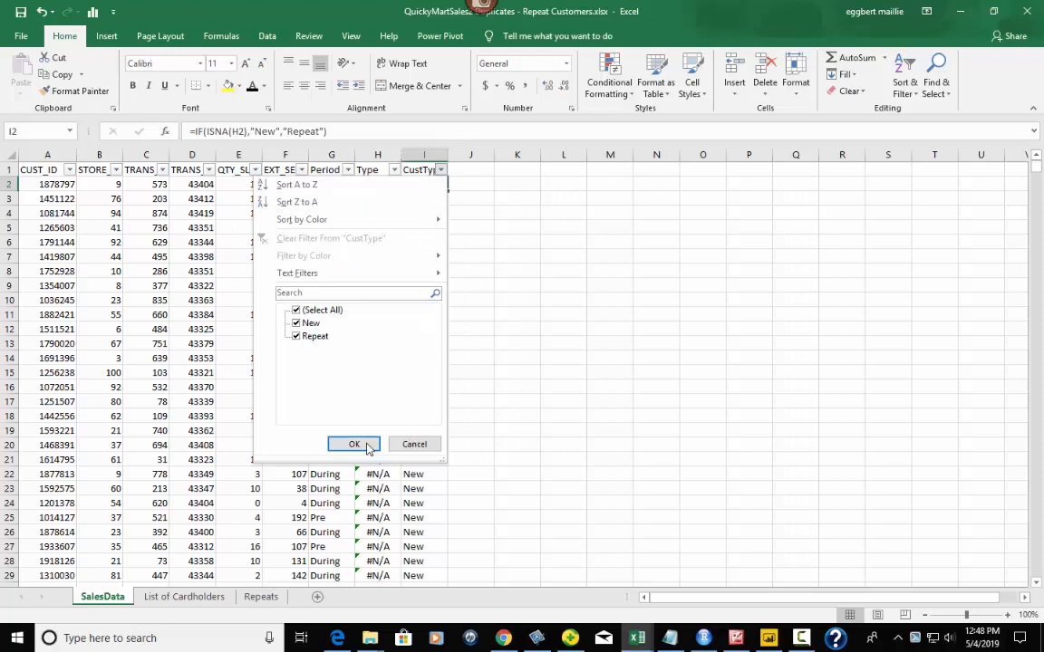
- Filter CustType to exclude New so only Repeat rows show, leaving the filter unchanged afterward
{"action": "left_click", "coordinate": [297, 324]}
{"action": "left_click", "coordinate": [354, 444]}
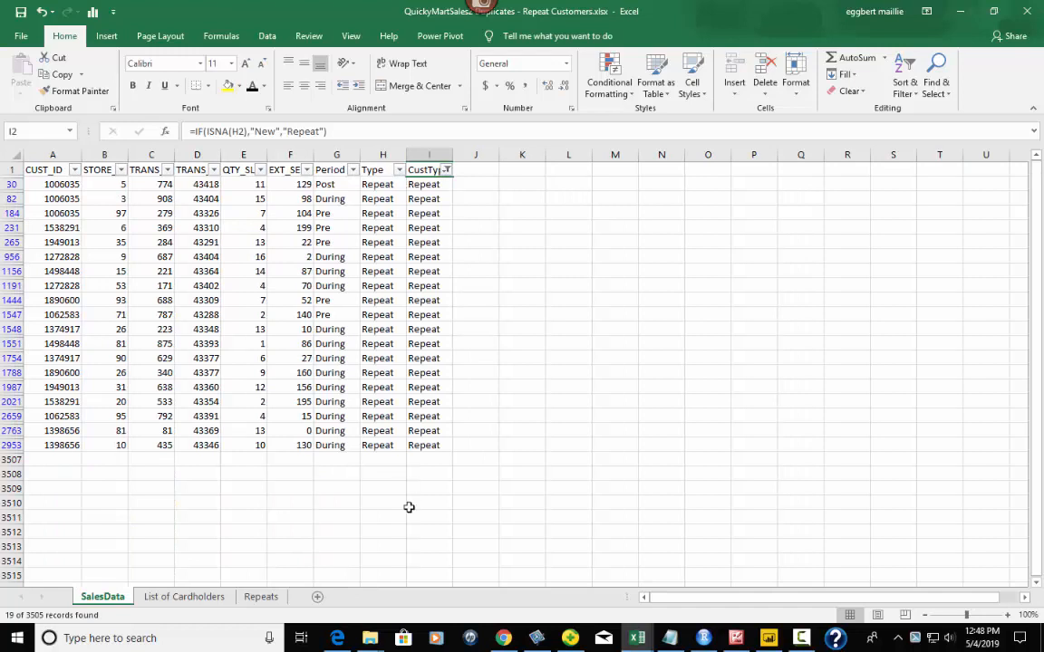
{"action": "left_click", "coordinate": [446, 172]}
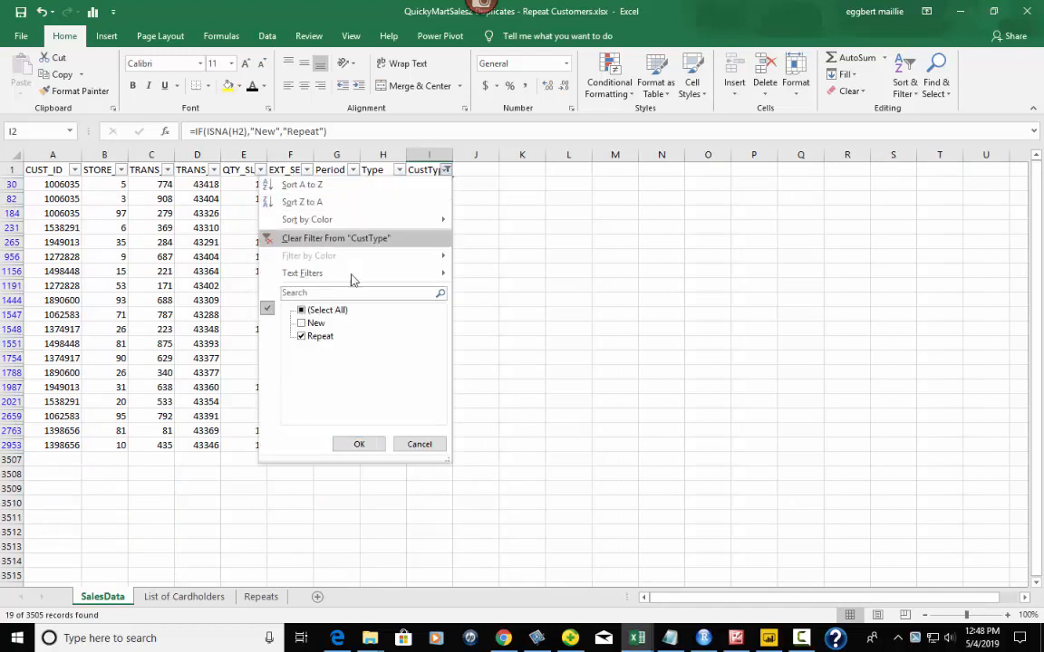
{"action": "left_click", "coordinate": [419, 444]}
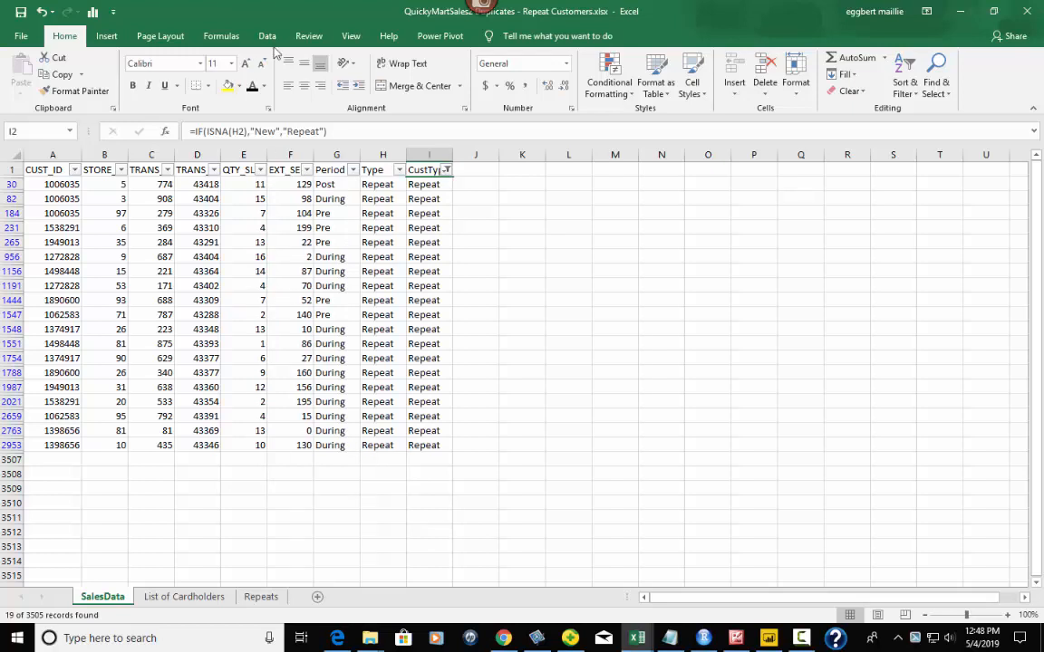
- Re-include New in the CustType filter so both New and Repeat rows show
{"action": "left_click", "coordinate": [446, 169]}
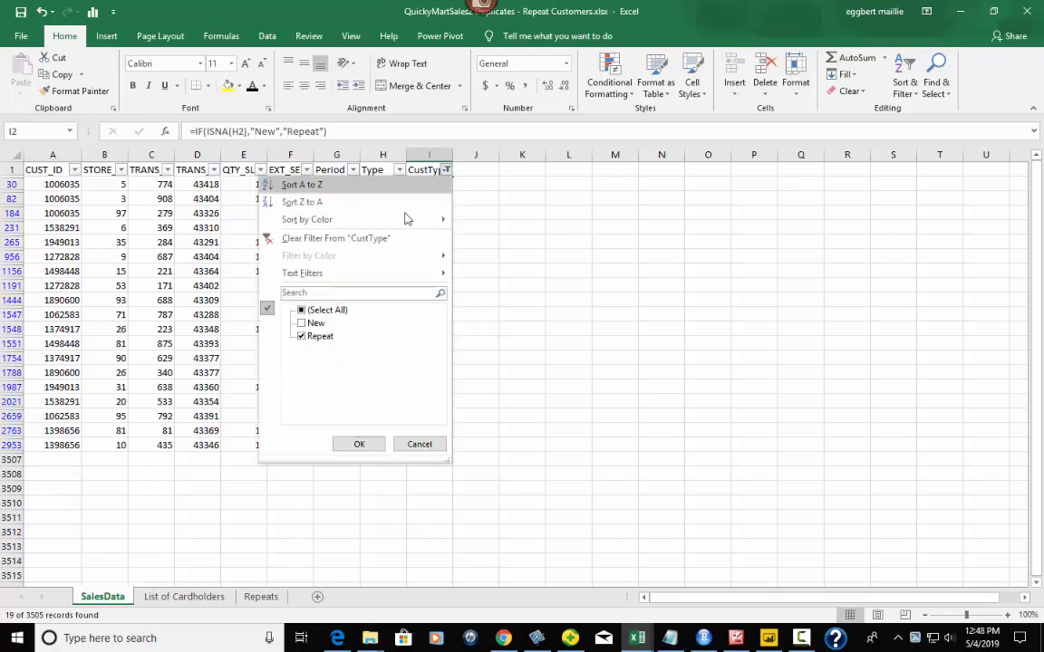
{"action": "left_click", "coordinate": [302, 323]}
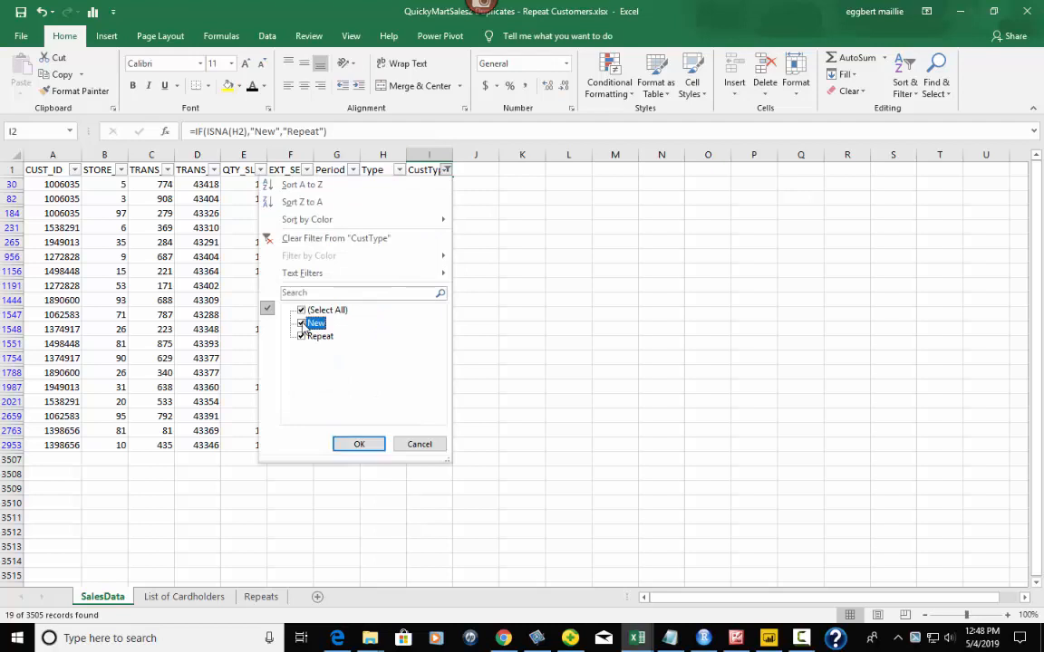
{"action": "left_click", "coordinate": [359, 444]}
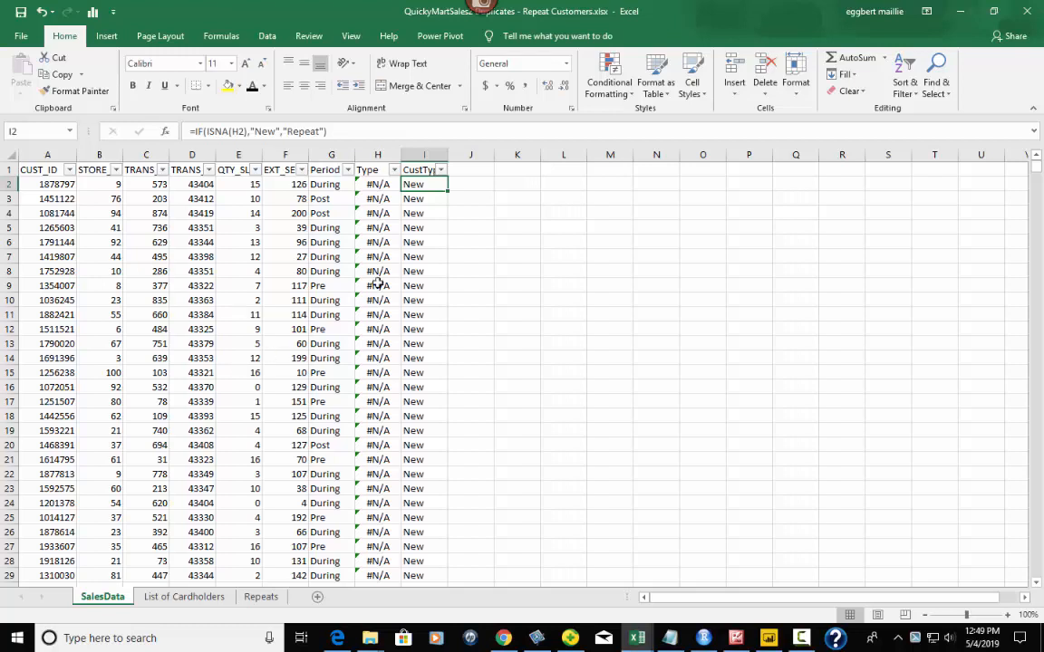
- After glancing at the Repeats sheet, uncheck Repeat in the CustType filter to list only New customers
{"action": "left_click", "coordinate": [466, 200]}
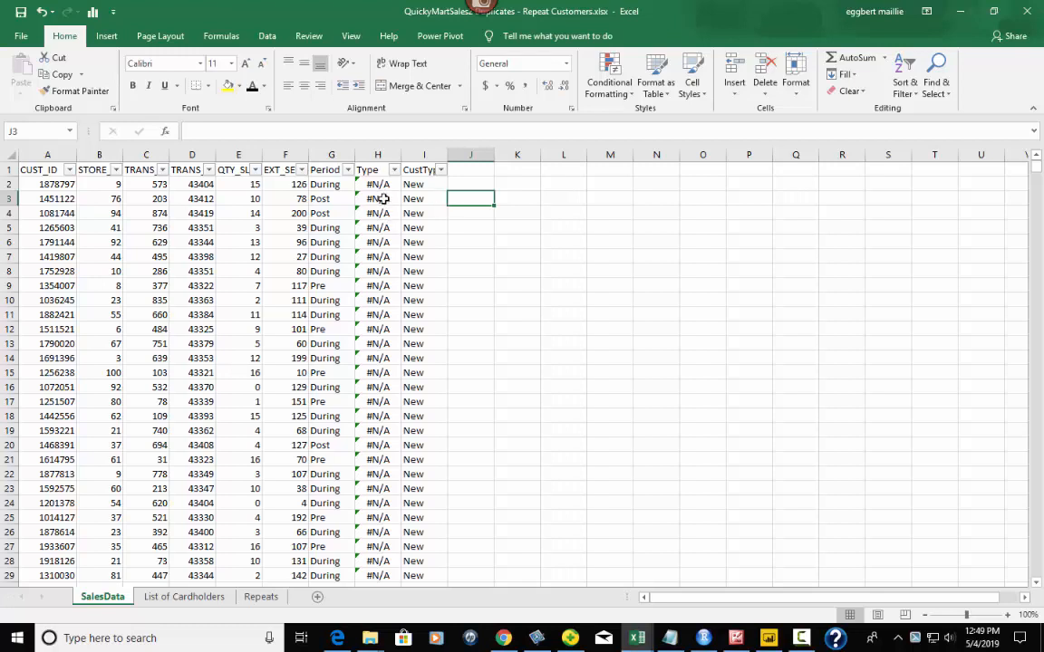
{"action": "left_click", "coordinate": [259, 598]}
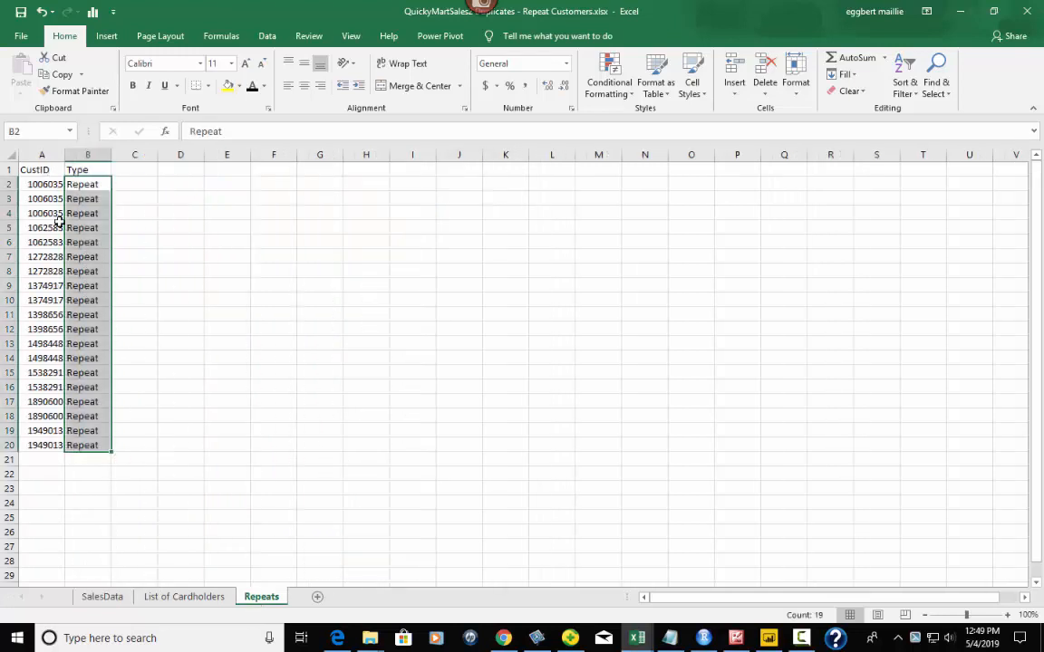
{"action": "left_click", "coordinate": [95, 596]}
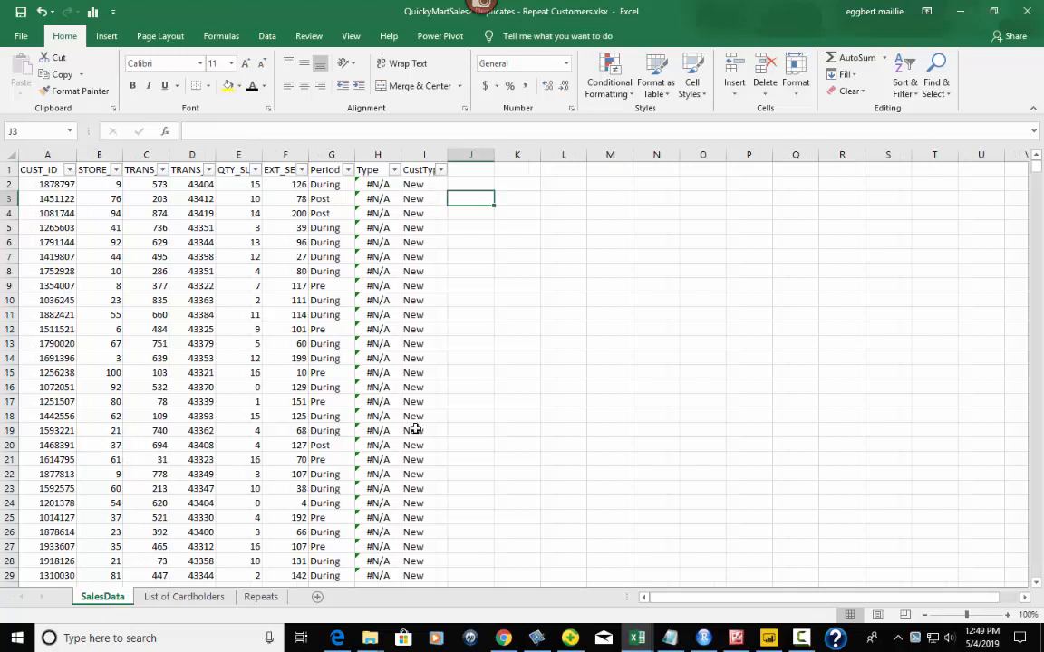
{"action": "left_click", "coordinate": [441, 171]}
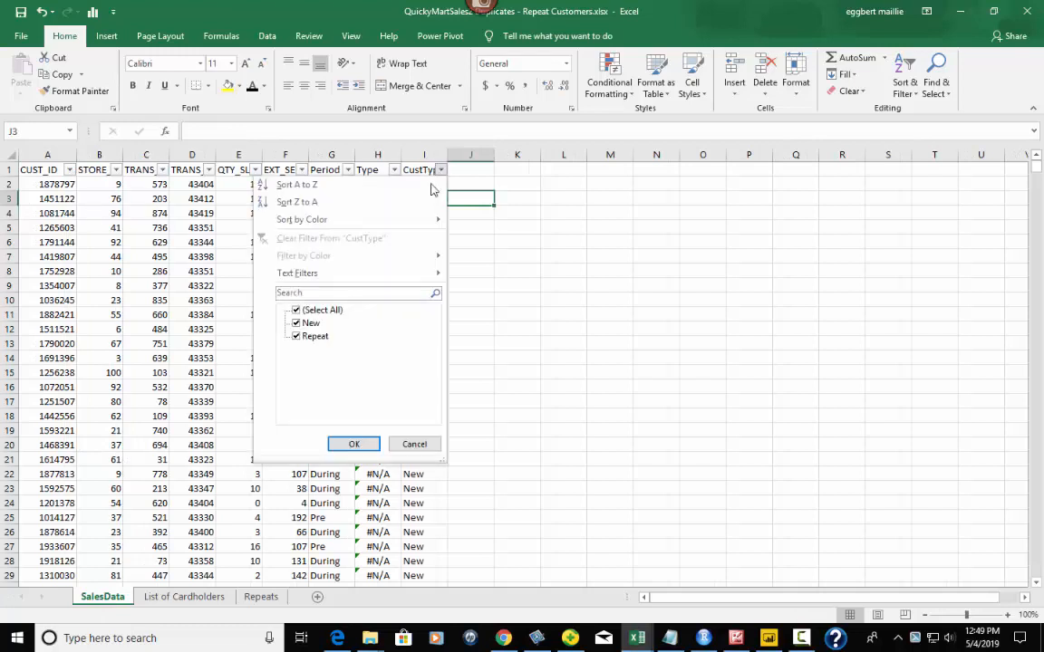
{"action": "left_click", "coordinate": [296, 337]}
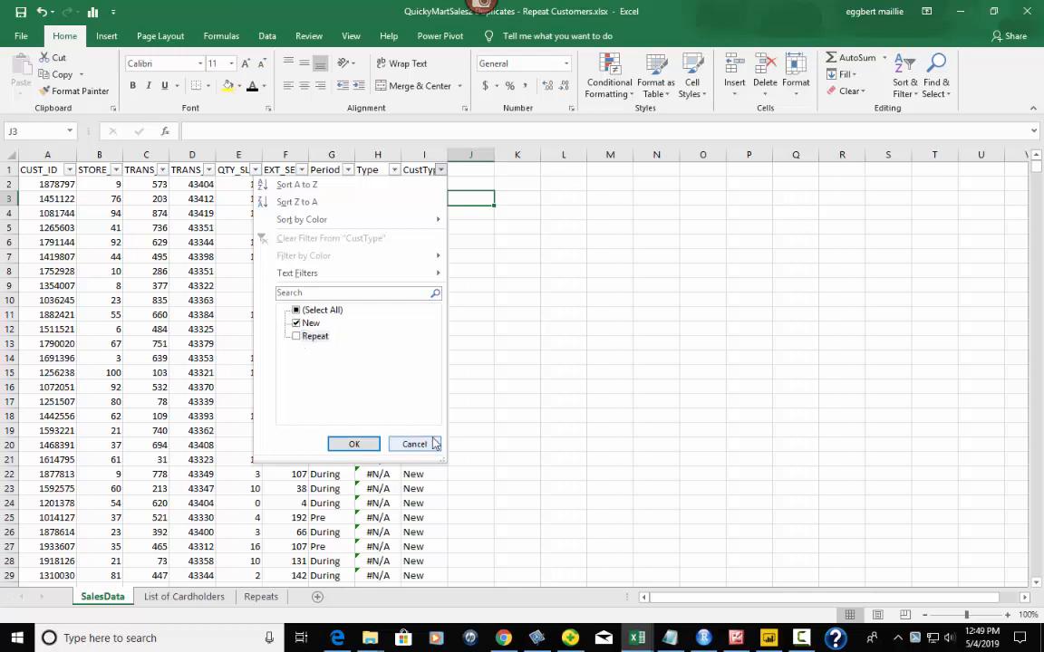
{"action": "left_click", "coordinate": [358, 444]}
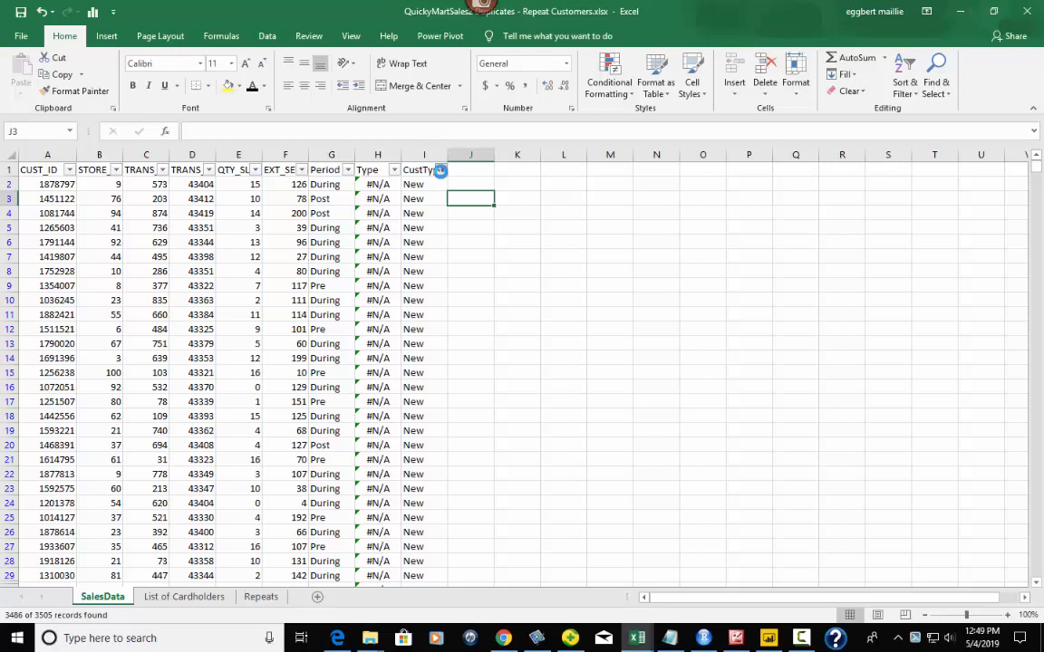
- Set the CustType filter to Repeat only, unchecking New, to list the 19 Repeat rows
{"action": "left_click", "coordinate": [440, 171]}
{"action": "left_click", "coordinate": [296, 335]}
{"action": "left_click", "coordinate": [305, 324]}
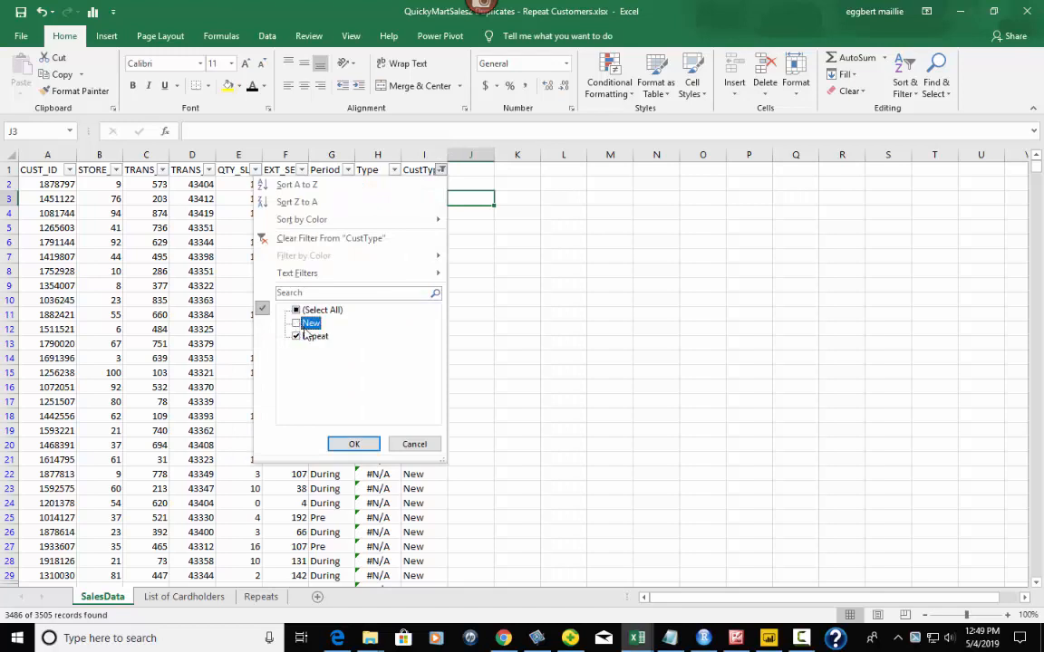
{"action": "left_click", "coordinate": [352, 444]}
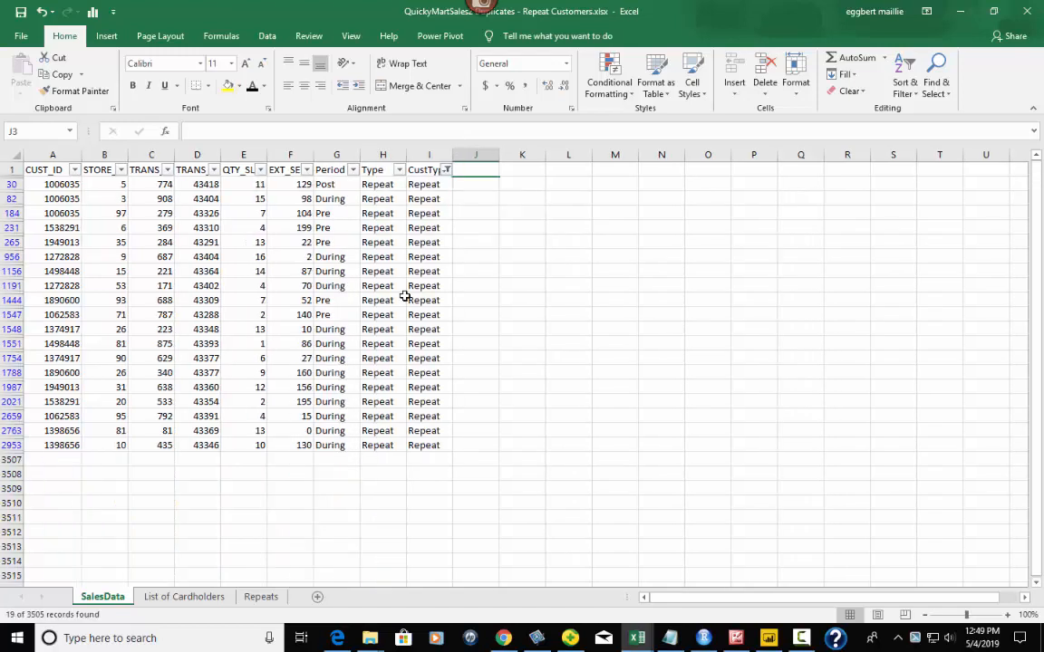